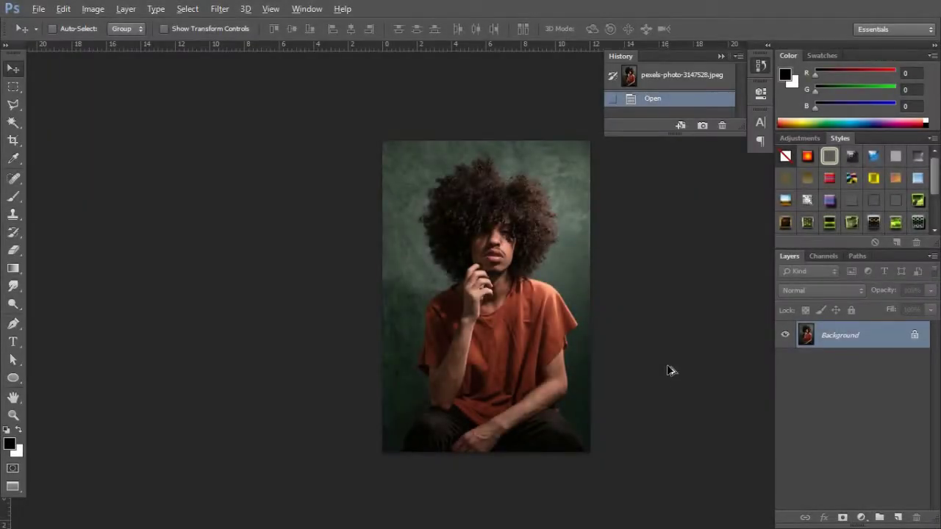
# Step: Duplicate the Background layer as Background copy, keeping the original hidden
pyautogui.scroll(3, 669, 370)
pyautogui.scroll(-3, 669, 369)
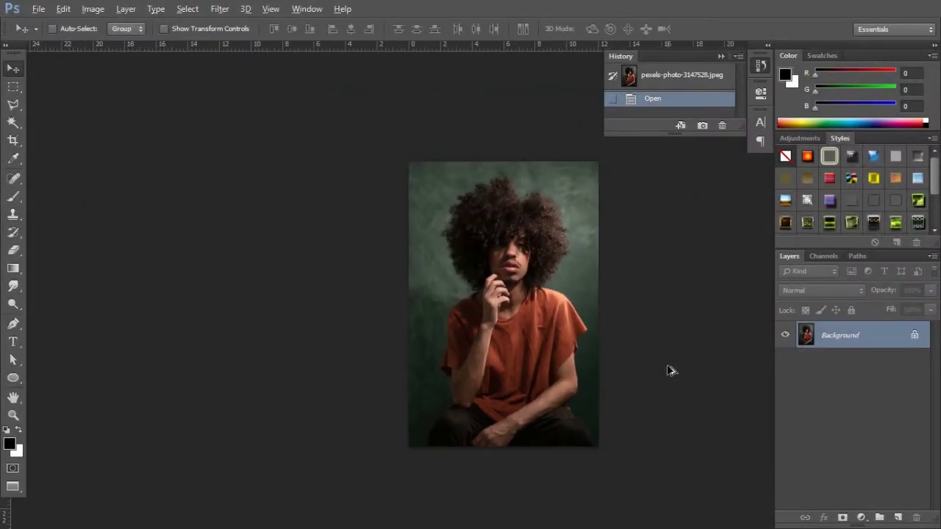
pyautogui.scroll(-1, 669, 370)
pyautogui.scroll(1, 669, 370)
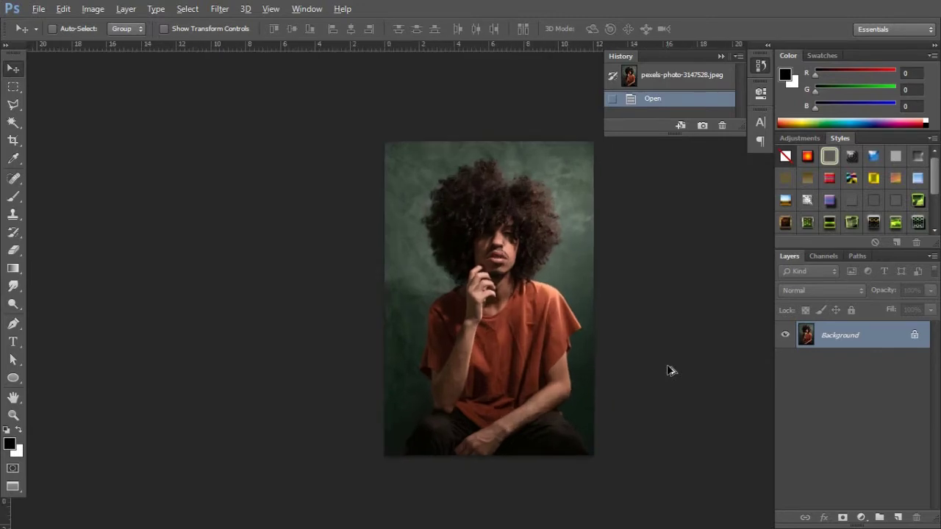
pyautogui.moveTo(882, 344); pyautogui.dragTo(898, 518)
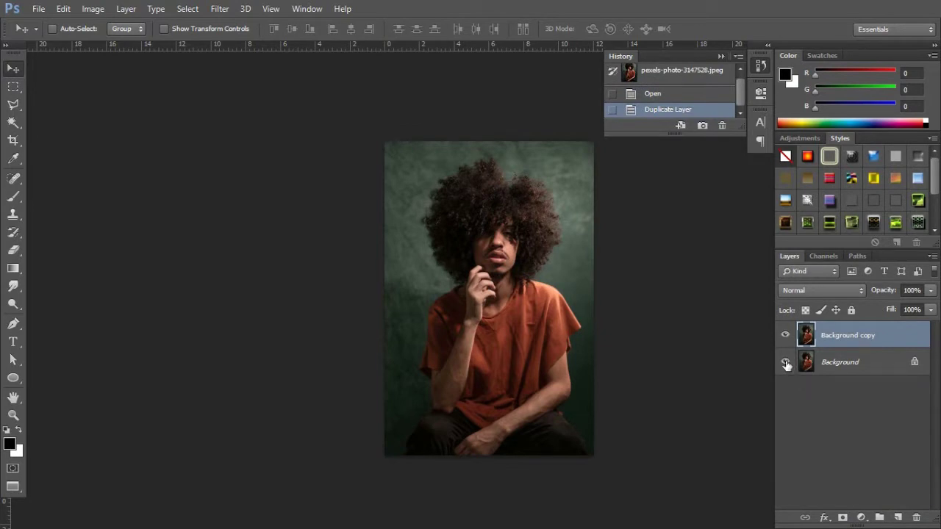
pyautogui.click(15, 325)
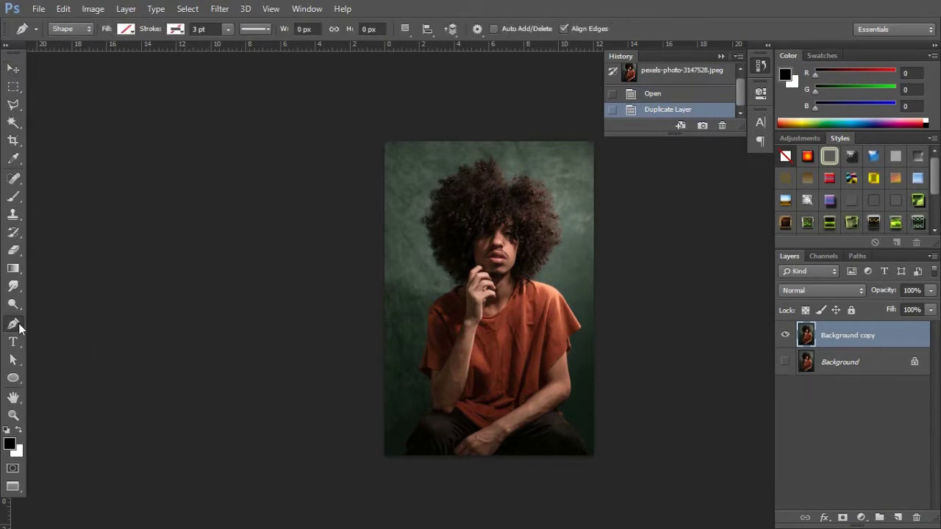
# Step: Zoom in and start the outline at the photo's bottom edge, curving along the leg
pyautogui.scroll(1, 413, 477)
pyautogui.scroll(1, 413, 471)
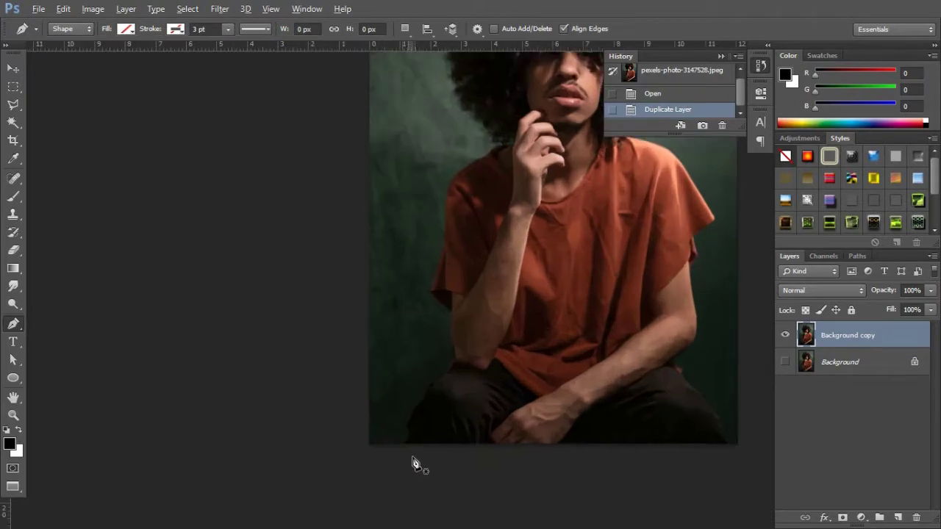
pyautogui.scroll(2, 401, 448)
pyautogui.scroll(1, 401, 439)
pyautogui.scroll(1, 403, 438)
pyautogui.scroll(1, 399, 432)
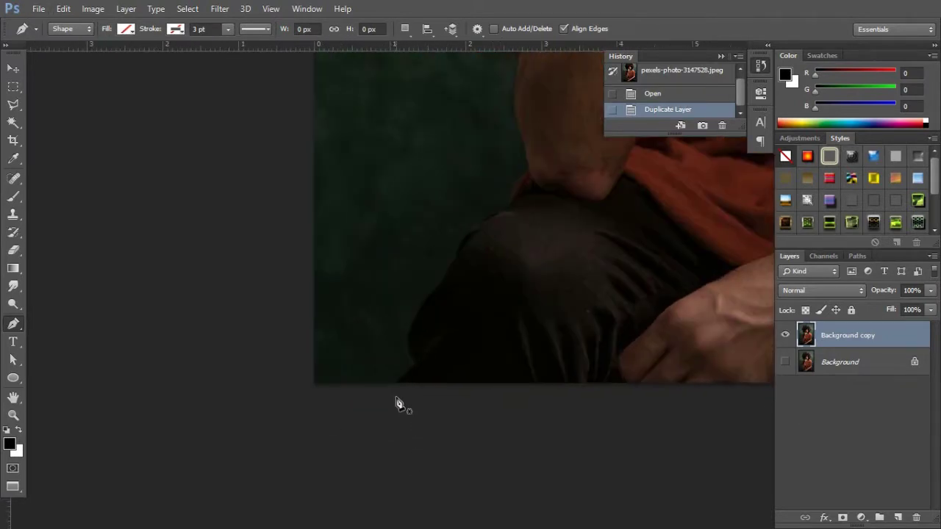
pyautogui.scroll(1, 397, 401)
pyautogui.scroll(1, 399, 392)
pyautogui.scroll(1, 399, 409)
pyautogui.scroll(1, 404, 414)
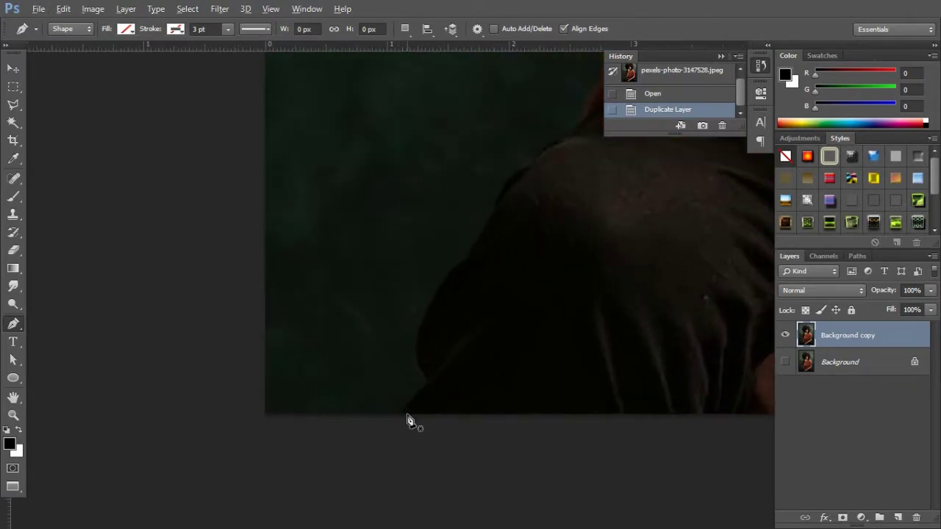
pyautogui.scroll(1, 410, 422)
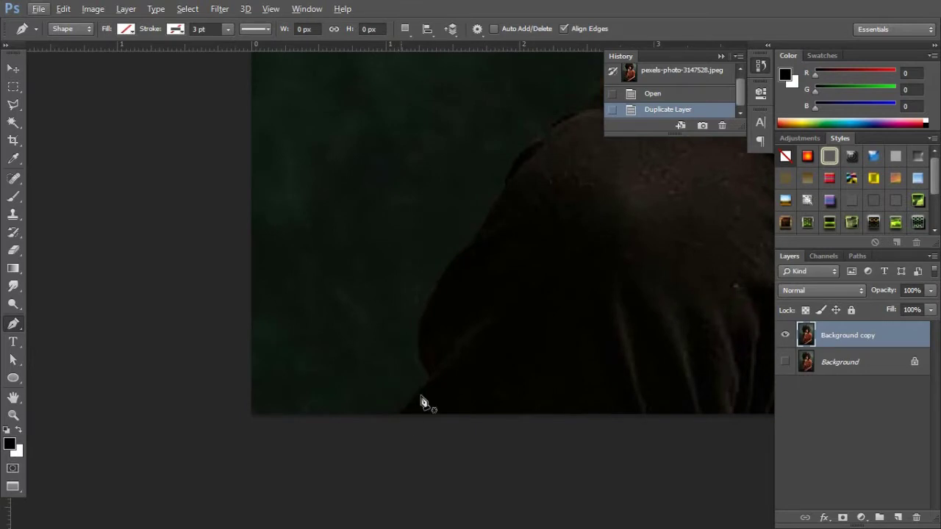
pyautogui.click(400, 414)
pyautogui.scroll(1, 425, 397)
pyautogui.moveTo(424, 386); pyautogui.dragTo(434, 383)
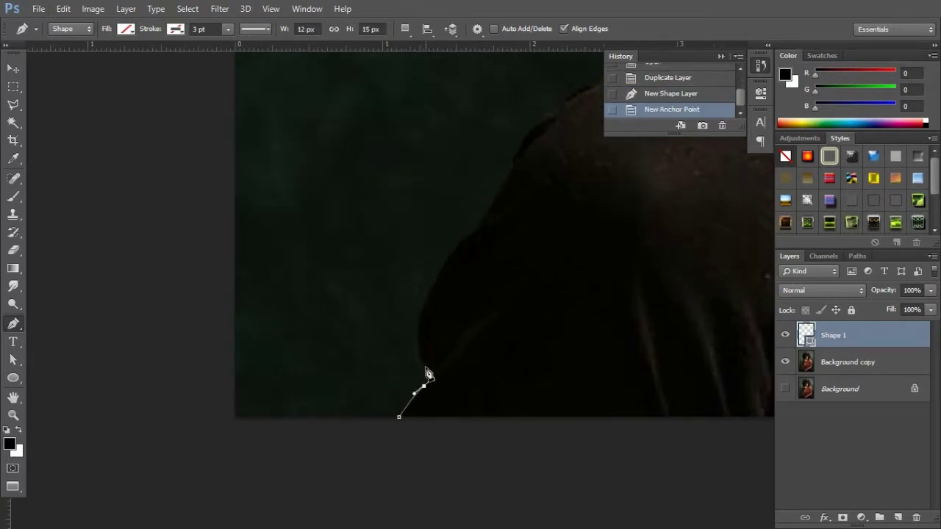
pyautogui.scroll(2, 433, 370)
pyautogui.moveTo(419, 358); pyautogui.dragTo(455, 331)
pyautogui.scroll(1, 428, 373)
pyautogui.scroll(2, 479, 392)
# Step: Add anchors along the shoulder and up the neck edge
pyautogui.click(519, 326)
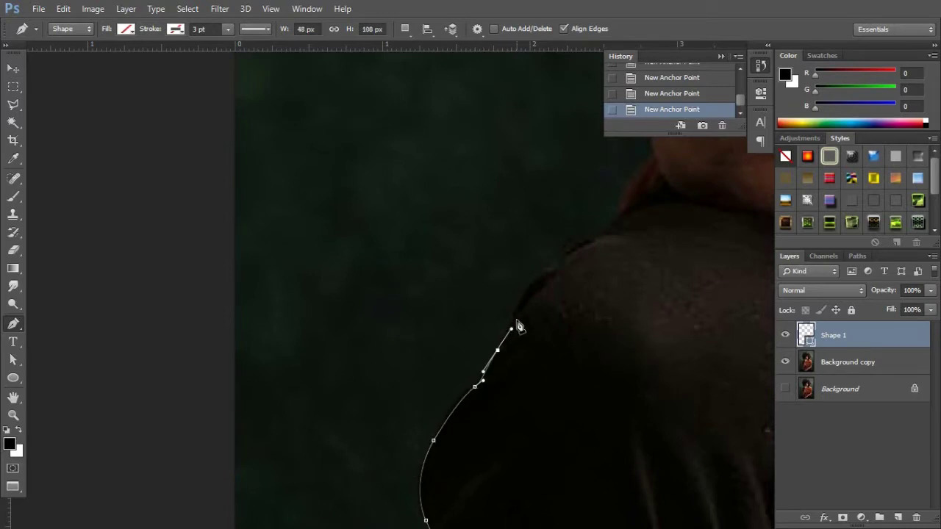
pyautogui.scroll(2, 519, 325)
pyautogui.moveTo(542, 358); pyautogui.dragTo(556, 349)
pyautogui.hscroll(3, 489, 356)
pyautogui.click(500, 342)
pyautogui.scroll(2, 538, 301)
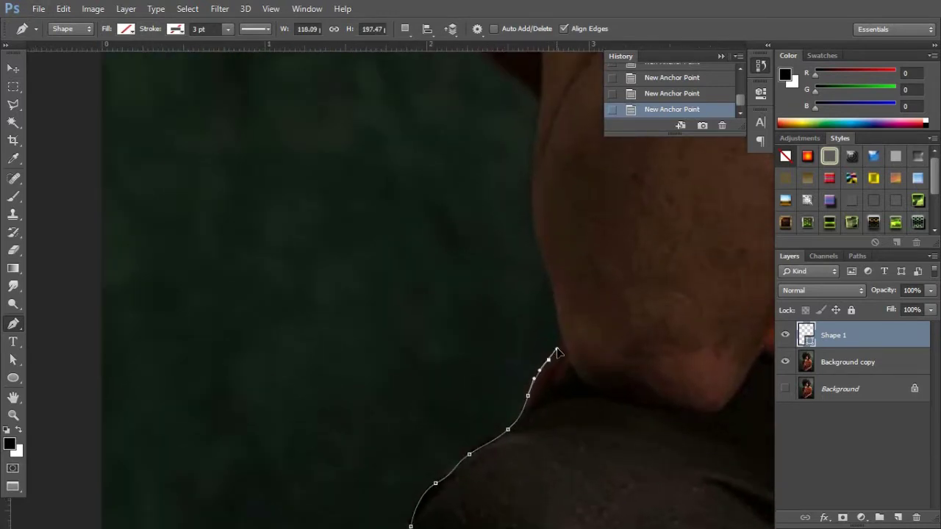
pyautogui.click(547, 360)
pyautogui.hscroll(2, 557, 367)
pyautogui.scroll(2, 557, 368)
pyautogui.click(539, 363)
pyautogui.scroll(2, 535, 352)
pyautogui.hscroll(2, 539, 336)
pyautogui.scroll(2, 540, 336)
# Step: Trace down the arm edge and up the shoulder toward the hairline
pyautogui.click(486, 444)
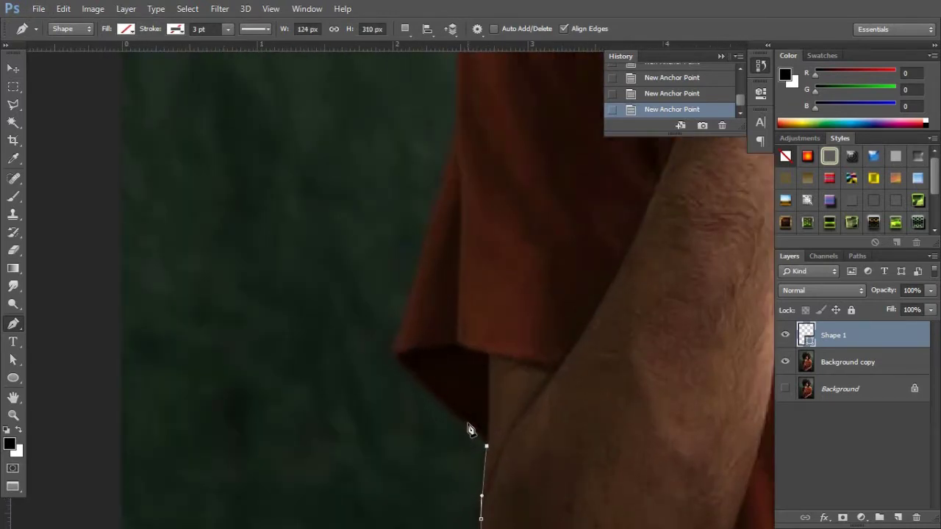
pyautogui.scroll(2, 411, 353)
pyautogui.click(433, 315)
pyautogui.scroll(2, 433, 316)
pyautogui.click(435, 294)
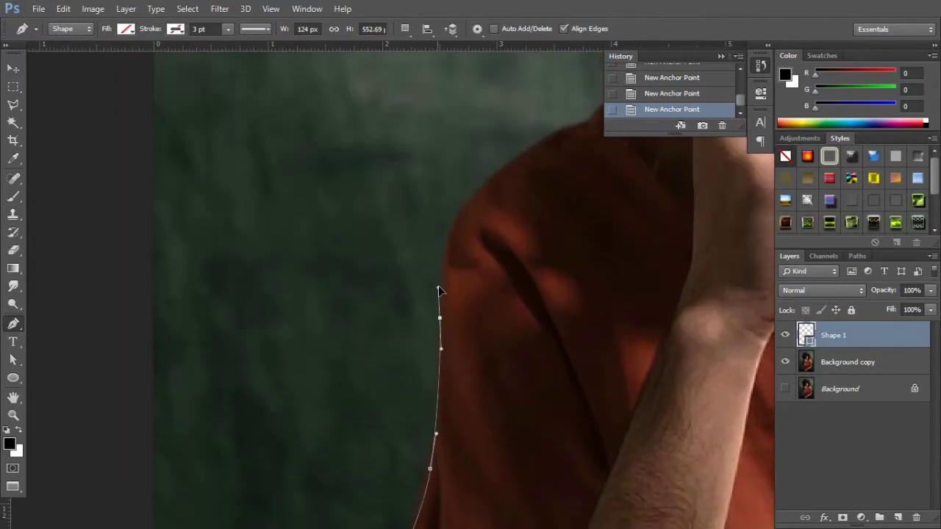
pyautogui.scroll(2, 435, 294)
pyautogui.hscroll(2, 406, 342)
pyautogui.click(407, 343)
pyautogui.click(461, 291)
pyautogui.scroll(2, 487, 273)
pyautogui.hscroll(2, 487, 272)
pyautogui.click(440, 377)
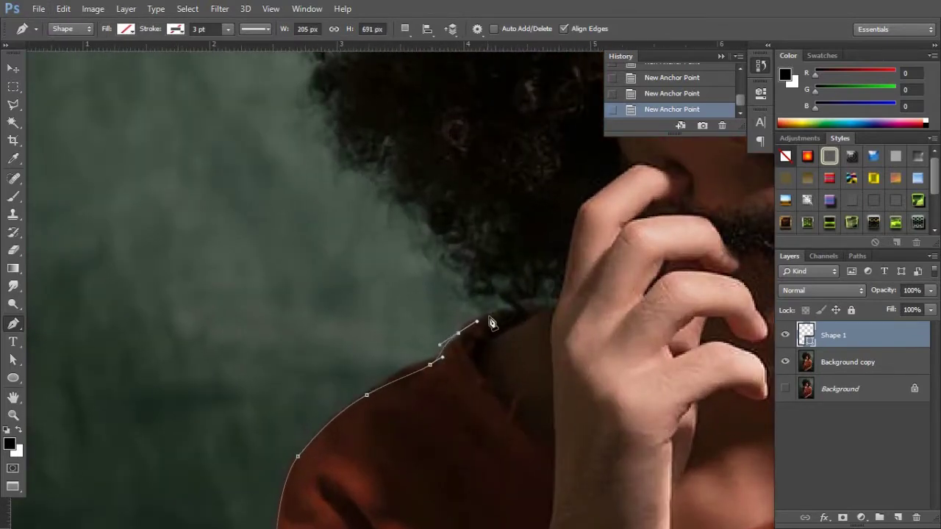
pyautogui.click(493, 335)
# Step: Trace up the hair edge and curve the outline over the top of the hair
pyautogui.click(441, 315)
pyautogui.scroll(2, 429, 285)
pyautogui.click(357, 294)
pyautogui.scroll(-2, 346, 309)
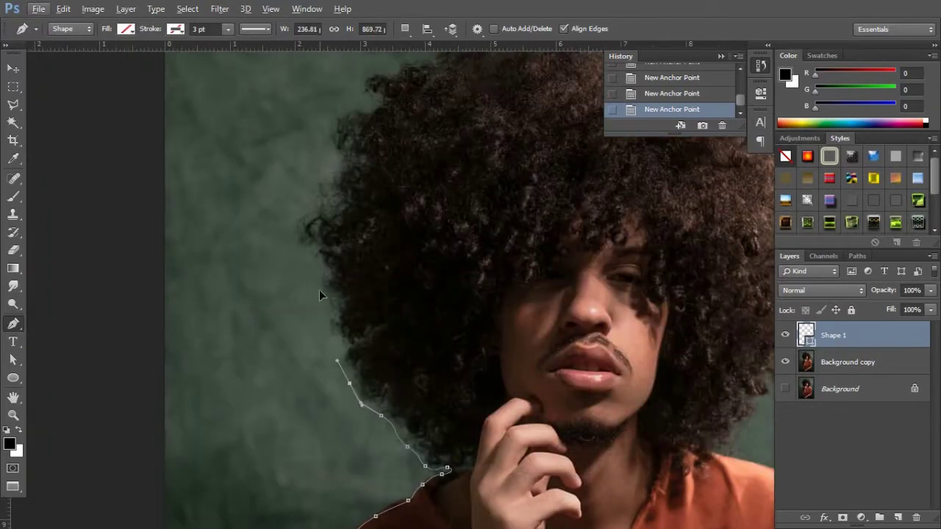
pyautogui.scroll(2, 323, 309)
pyautogui.click(317, 298)
pyautogui.scroll(1, 293, 269)
pyautogui.click(316, 242)
pyautogui.scroll(4, 316, 242)
pyautogui.click(324, 304)
pyautogui.click(349, 297)
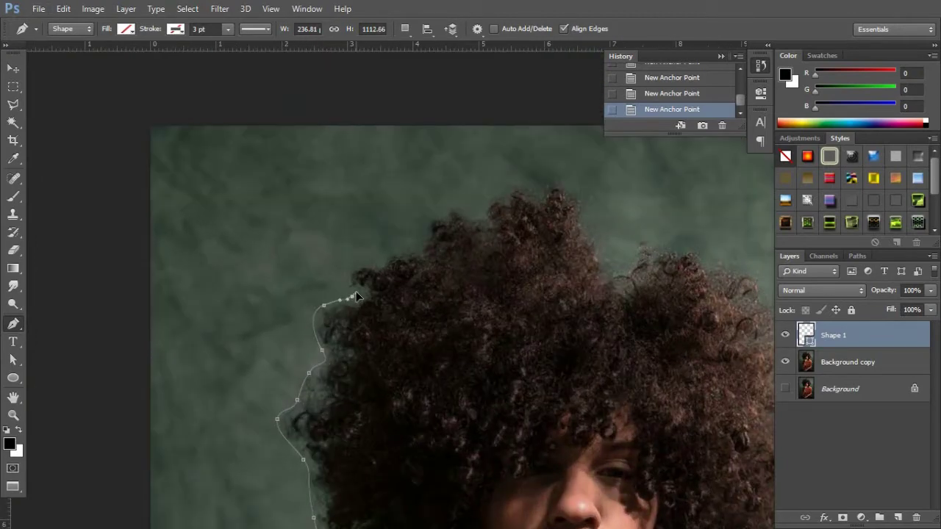
pyautogui.click(409, 252)
pyautogui.scroll(2, 315, 227)
pyautogui.click(390, 209)
pyautogui.click(435, 203)
pyautogui.scroll(1, 456, 225)
pyautogui.moveTo(465, 255); pyautogui.dragTo(491, 307)
# Step: Continue around the hair's top-right and right edge down to the right shoulder
pyautogui.click(563, 267)
pyautogui.scroll(-2, 620, 321)
pyautogui.scroll(2, 500, 331)
pyautogui.scroll(-1, 530, 328)
pyautogui.scroll(-2, 536, 334)
pyautogui.scroll(2, 514, 324)
pyautogui.click(502, 309)
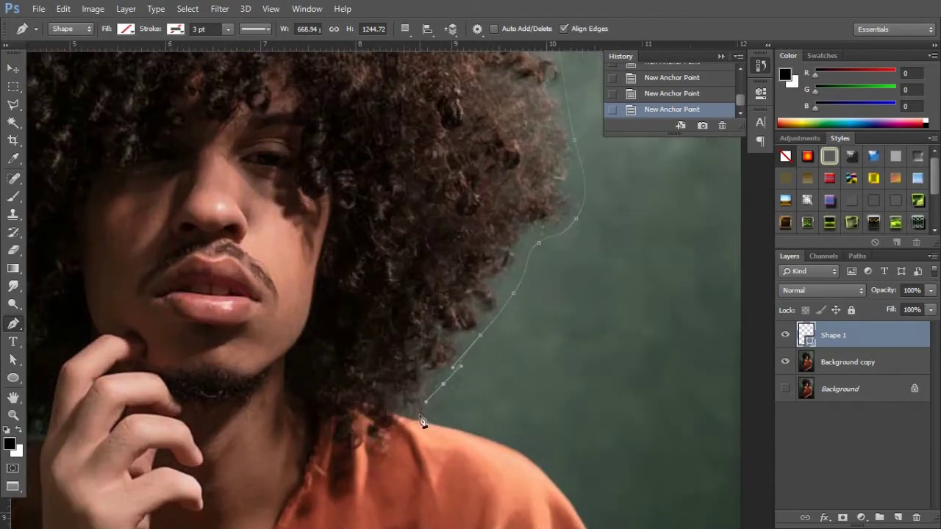
pyautogui.scroll(-3, 412, 346)
pyautogui.click(395, 269)
pyautogui.scroll(-2, 357, 319)
pyautogui.scroll(2, 560, 330)
pyautogui.scroll(1, 514, 328)
pyautogui.click(472, 309)
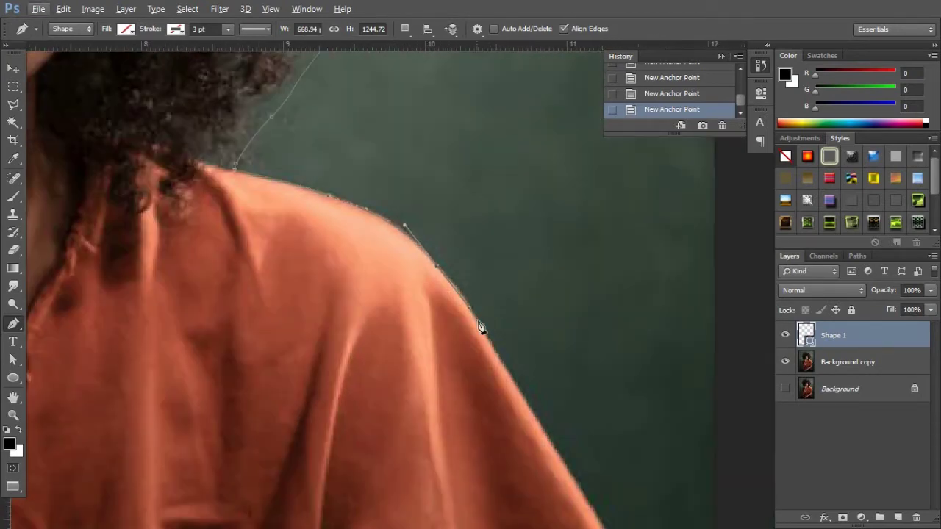
pyautogui.scroll(-2, 481, 327)
# Step: Trace from the shirt corner down the cloth edge toward the skin
pyautogui.click(534, 346)
pyautogui.scroll(2, 529, 311)
pyautogui.click(450, 359)
pyautogui.click(436, 372)
pyautogui.scroll(-3, 453, 354)
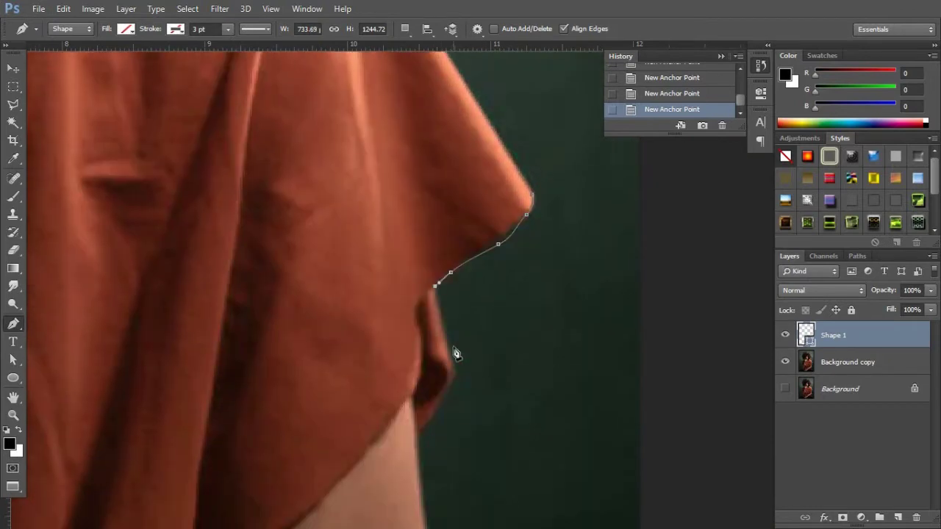
pyautogui.scroll(-3, 455, 378)
pyautogui.click(451, 276)
pyautogui.click(444, 297)
pyautogui.click(436, 311)
pyautogui.click(417, 343)
pyautogui.scroll(-1, 422, 343)
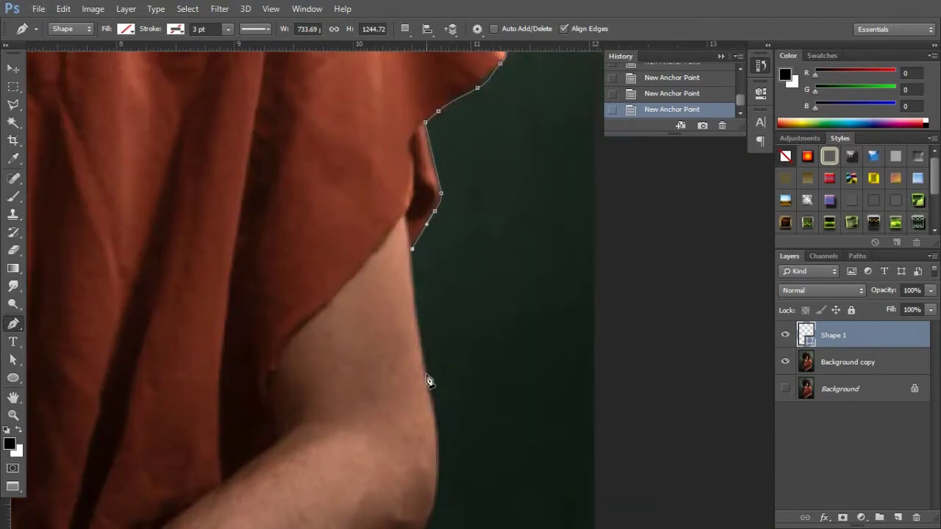
pyautogui.scroll(-2, 427, 380)
# Step: Trace along the arm's skin edge, around the cloth notch, and down the cloth edge
pyautogui.click(426, 300)
pyautogui.scroll(-2, 441, 336)
pyautogui.scroll(-2, 441, 336)
pyautogui.click(409, 348)
pyautogui.click(357, 390)
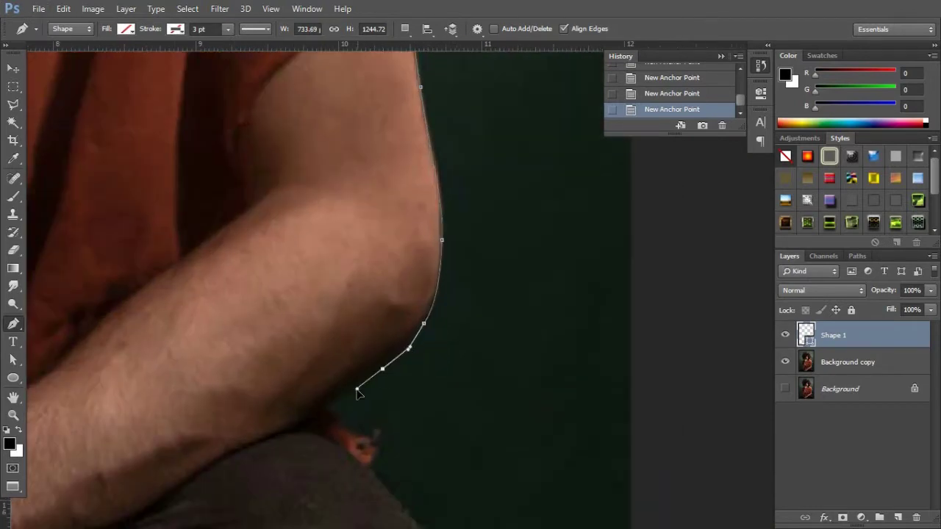
pyautogui.scroll(-1, 357, 389)
pyautogui.click(324, 346)
pyautogui.click(352, 368)
pyautogui.click(361, 388)
pyautogui.scroll(-2, 419, 368)
pyautogui.click(373, 325)
pyautogui.click(411, 353)
# Step: Run the outline to the photo's bottom corner and close it at the starting anchor
pyautogui.scroll(-1, 441, 397)
pyautogui.click(470, 404)
pyautogui.click(487, 452)
pyautogui.click(500, 494)
pyautogui.scroll(-2, 500, 496)
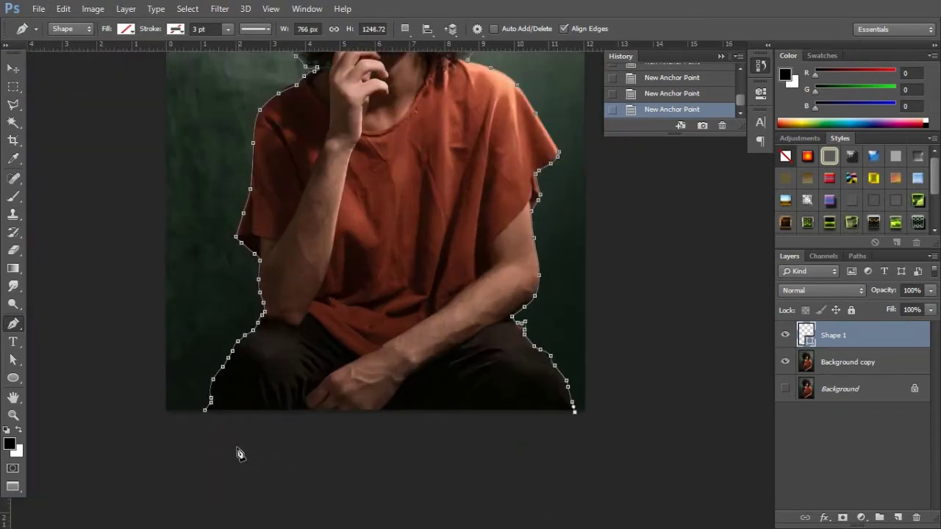
pyautogui.click(275, 448)
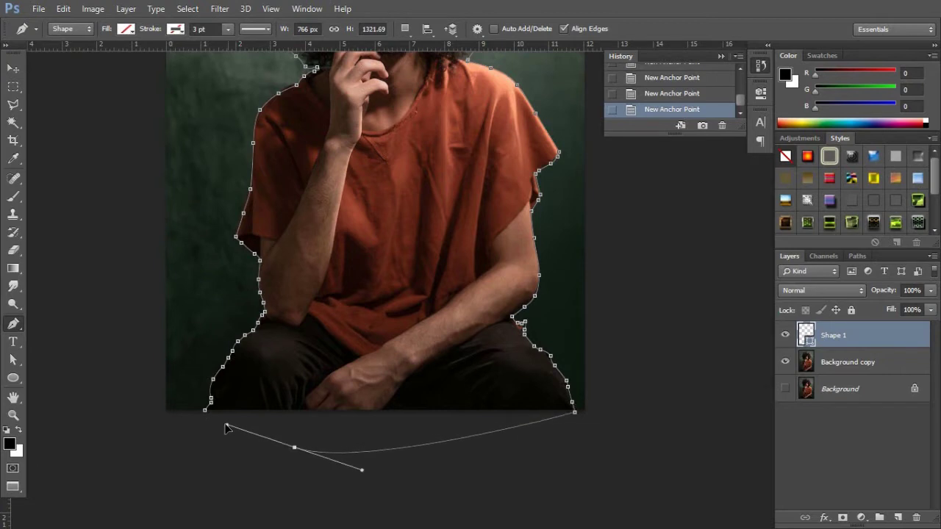
pyautogui.click(206, 411)
pyautogui.scroll(-2, 382, 447)
pyautogui.scroll(1, 404, 334)
pyautogui.rightClick(404, 332)
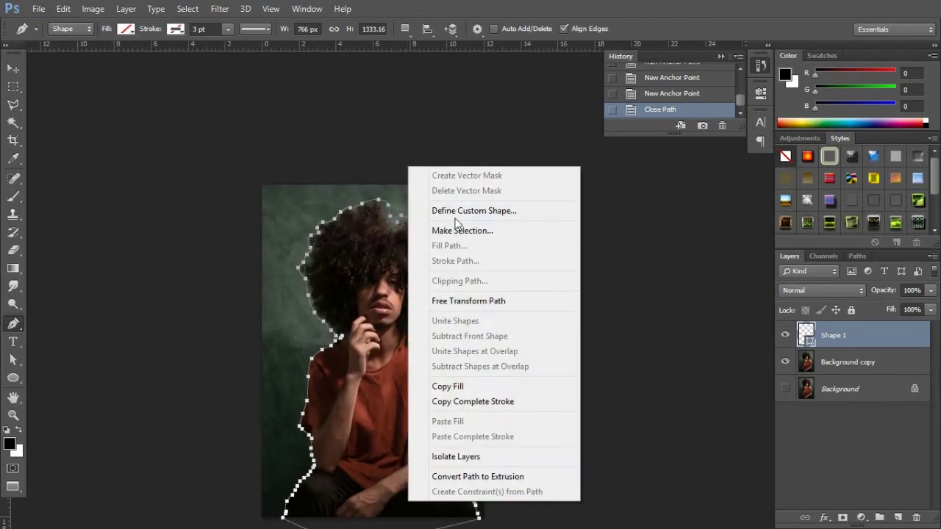
# Step: Convert the Shape 1 outline into a selection around the figure
pyautogui.click(454, 229)
pyautogui.click(557, 153)
pyautogui.scroll(1, 511, 296)
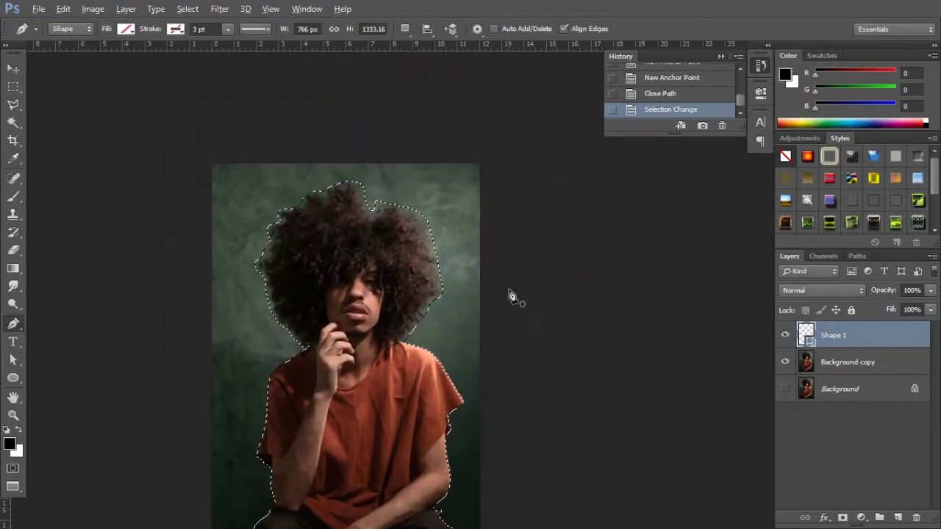
pyautogui.scroll(-3, 510, 301)
pyautogui.scroll(1, 502, 298)
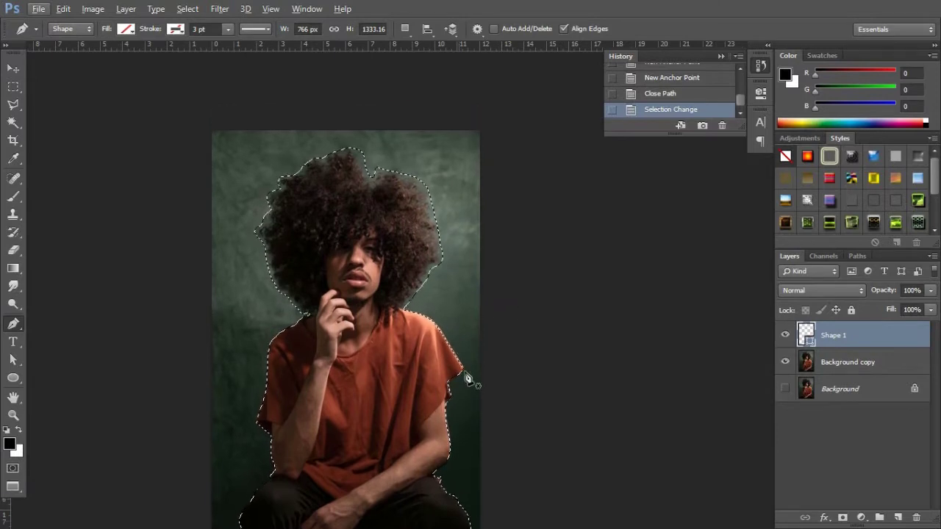
pyautogui.scroll(2, 460, 368)
pyautogui.scroll(2, 462, 388)
# Step: Refine the selection edge with a 1.1 px feather, then select Background copy and hide Shape 1
pyautogui.press('w')
pyautogui.scroll(1, 470, 319)
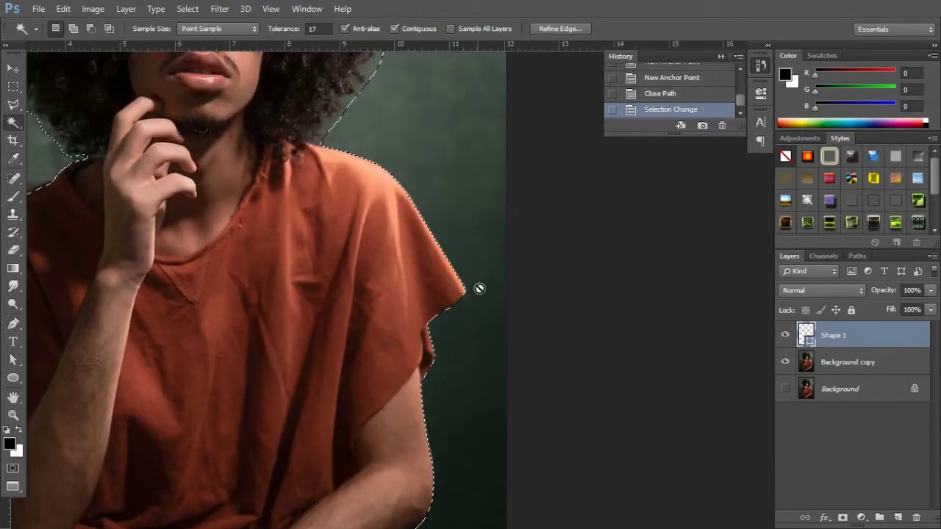
pyautogui.scroll(1, 507, 233)
pyautogui.click(566, 29)
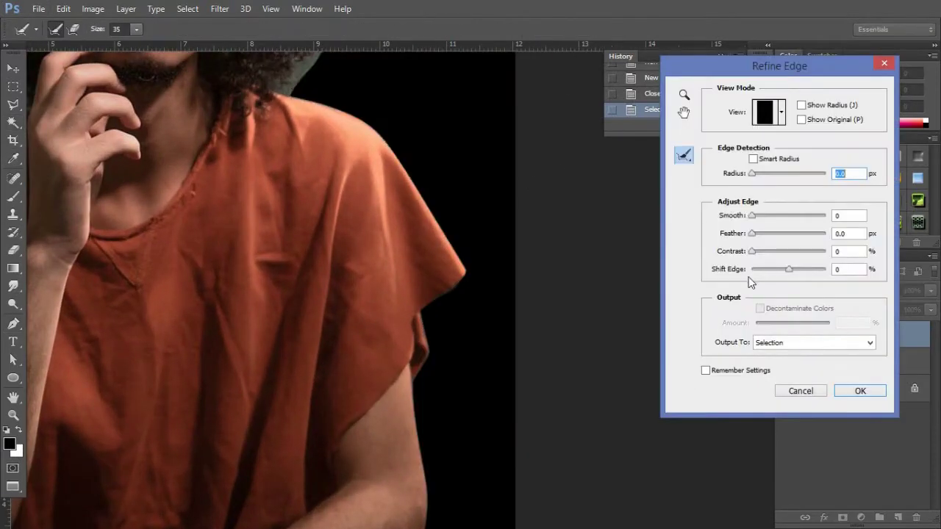
pyautogui.press('Up')
pyautogui.press('Up')
pyautogui.press('Up')
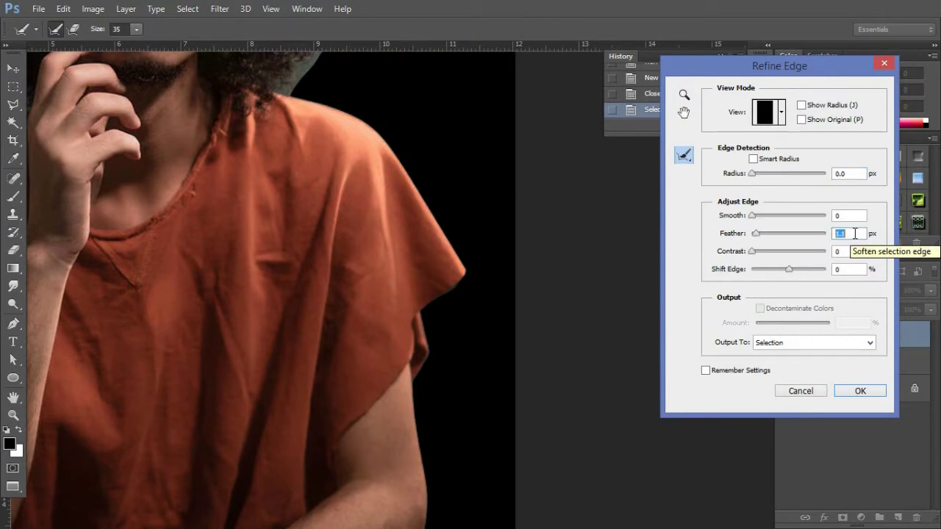
pyautogui.click(834, 215)
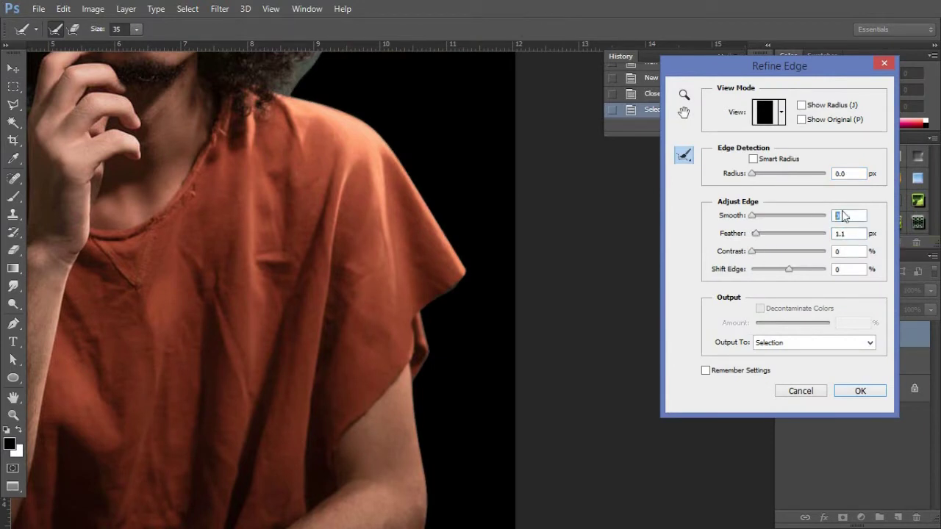
pyautogui.click(857, 391)
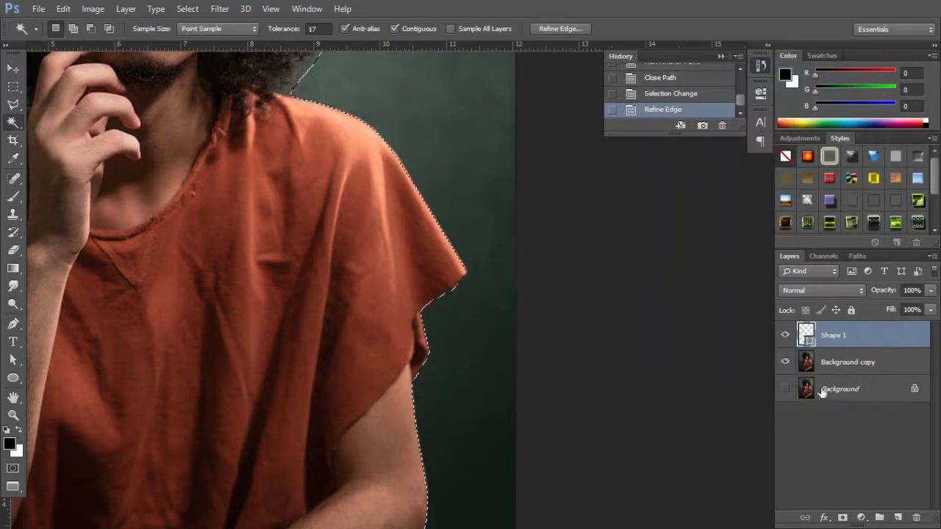
pyautogui.scroll(-3, 561, 361)
pyautogui.scroll(-2, 561, 361)
pyautogui.click(845, 361)
pyautogui.click(785, 335)
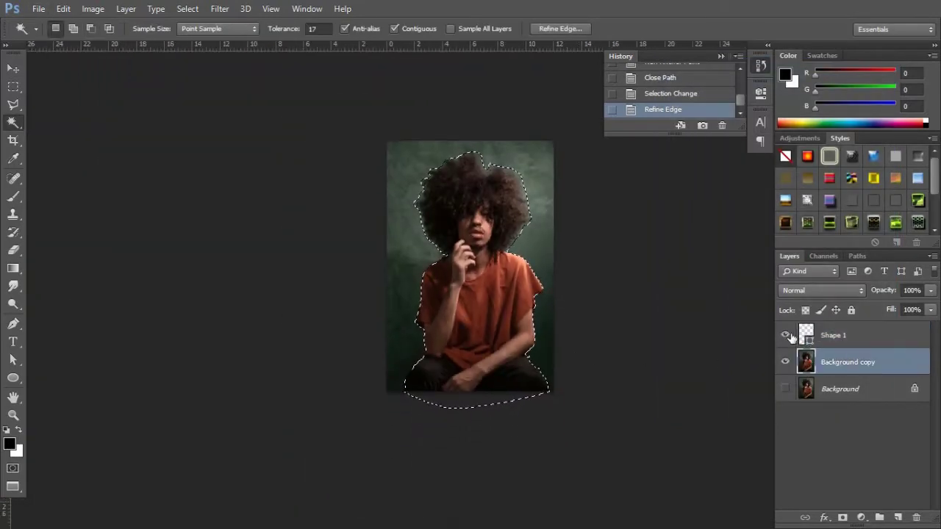
# Step: Mask the Background copy layer with the current selection and delete Shape 1
pyautogui.click(843, 518)
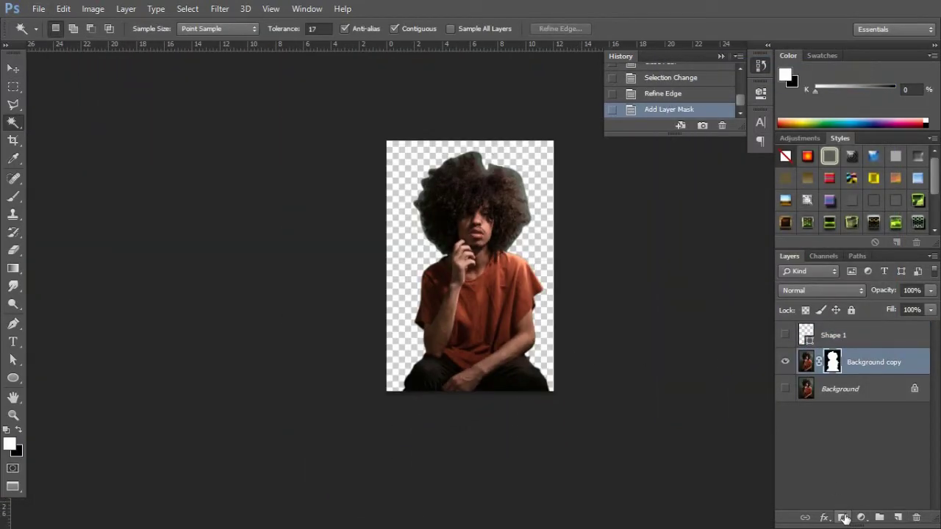
pyautogui.scroll(1, 619, 305)
pyautogui.click(872, 337)
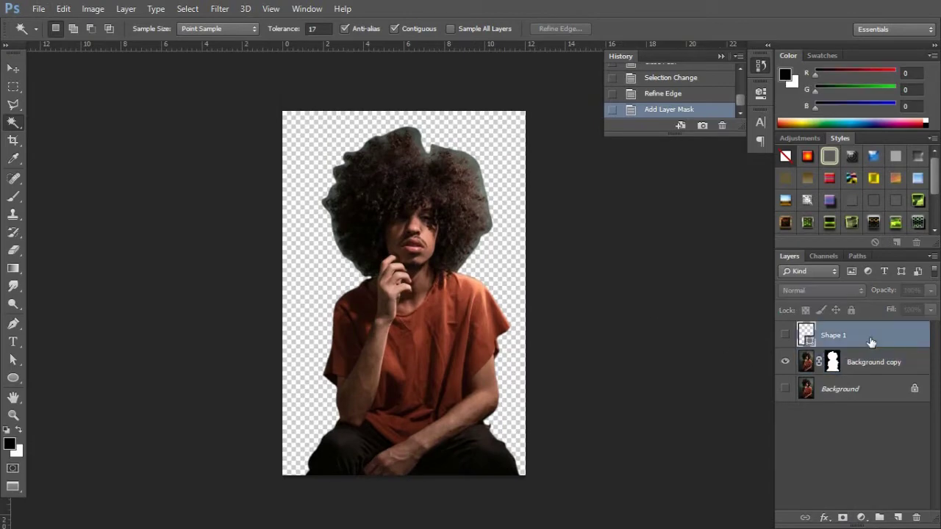
pyautogui.press('Delete')
# Step: Add a white (#ffffff) Solid Color fill layer above the Background layer
pyautogui.click(853, 362)
pyautogui.click(862, 518)
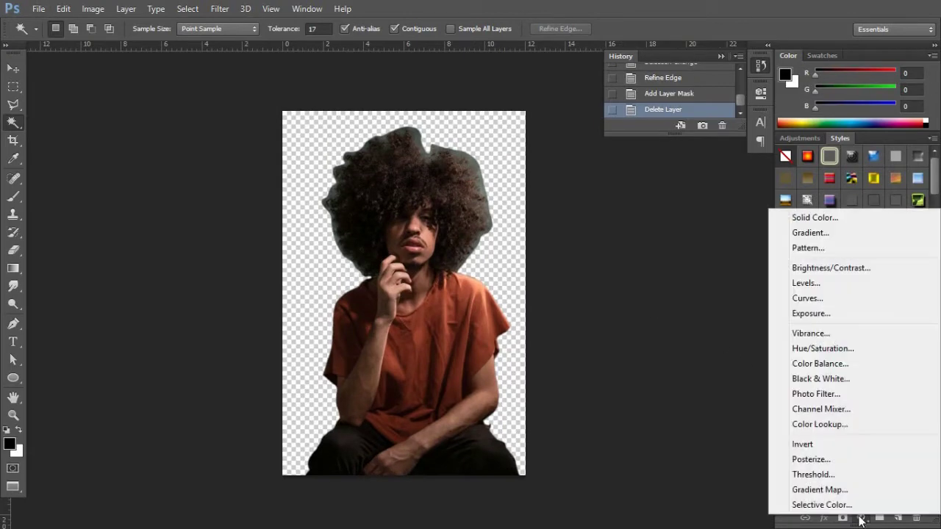
pyautogui.click(831, 213)
pyautogui.click(605, 116)
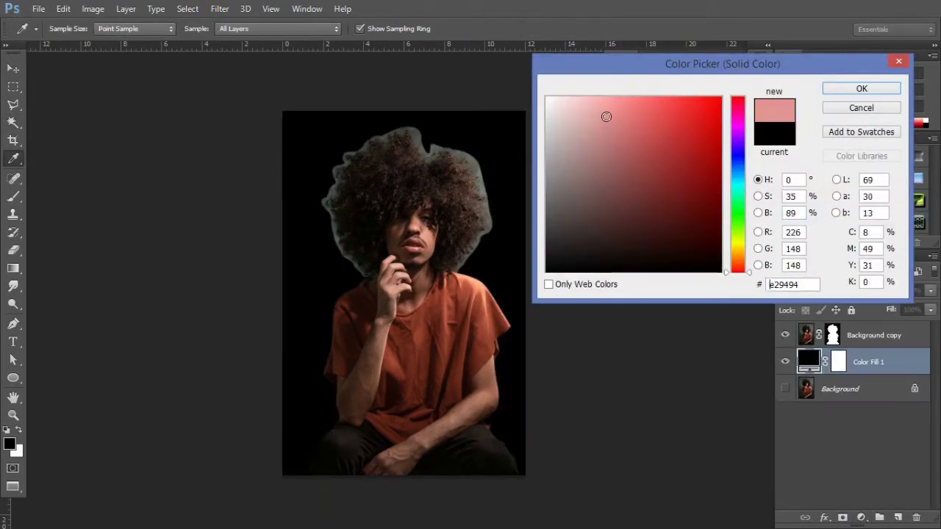
pyautogui.moveTo(605, 116); pyautogui.dragTo(498, 48)
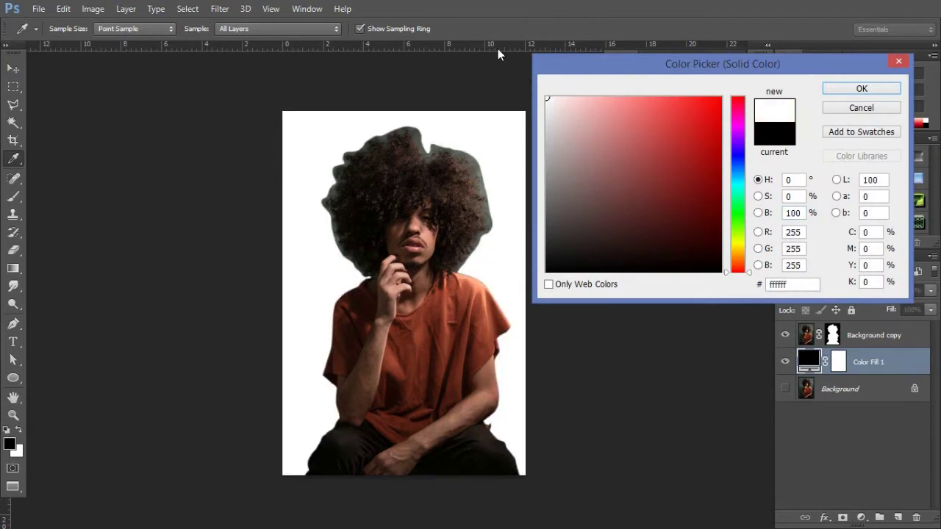
pyautogui.click(852, 89)
# Step: Zoom in on the hair and target the portrait layer's mask with the Brush Tool
pyautogui.press('w')
pyautogui.hotkey('ctrl', '+')
pyautogui.hotkey('ctrl', '+')
pyautogui.hotkey('ctrl', '+')
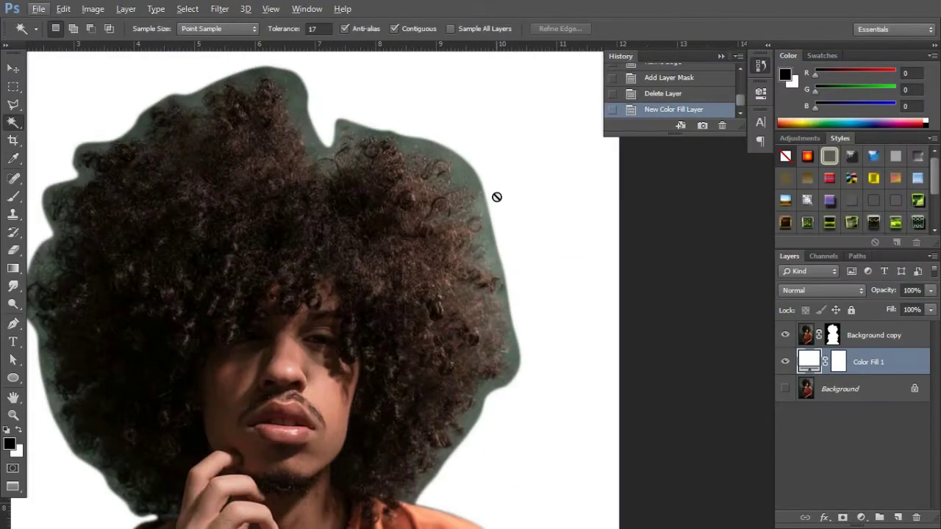
pyautogui.scroll(1, 497, 247)
pyautogui.click(833, 335)
pyautogui.hotkey('ctrl', '-')
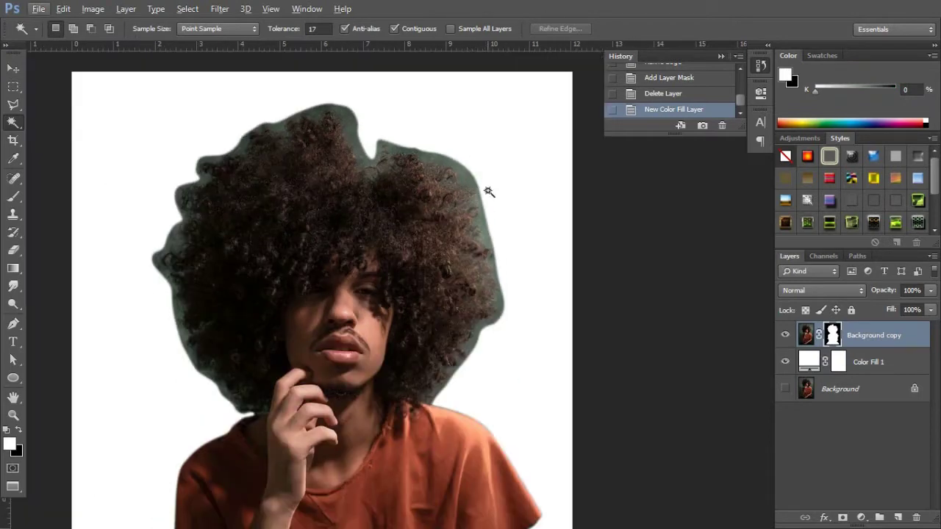
pyautogui.scroll(1, 488, 191)
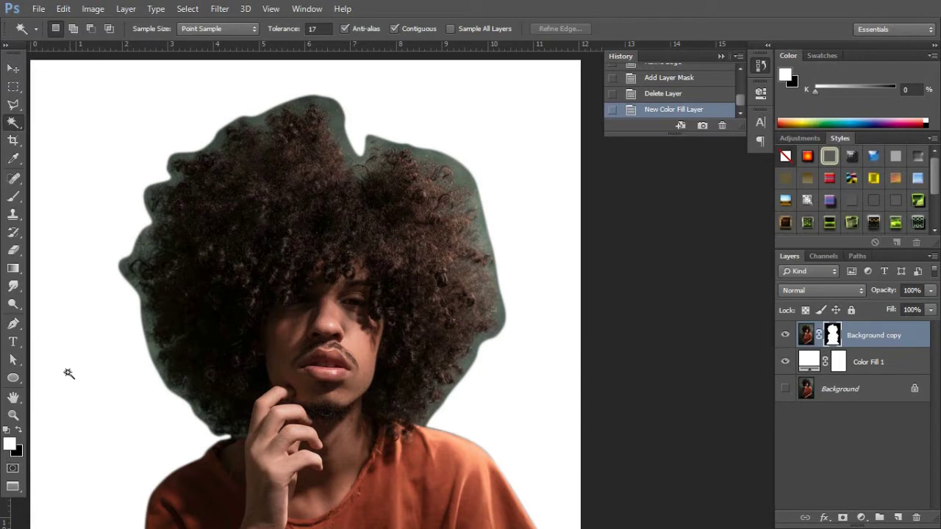
pyautogui.click(13, 197)
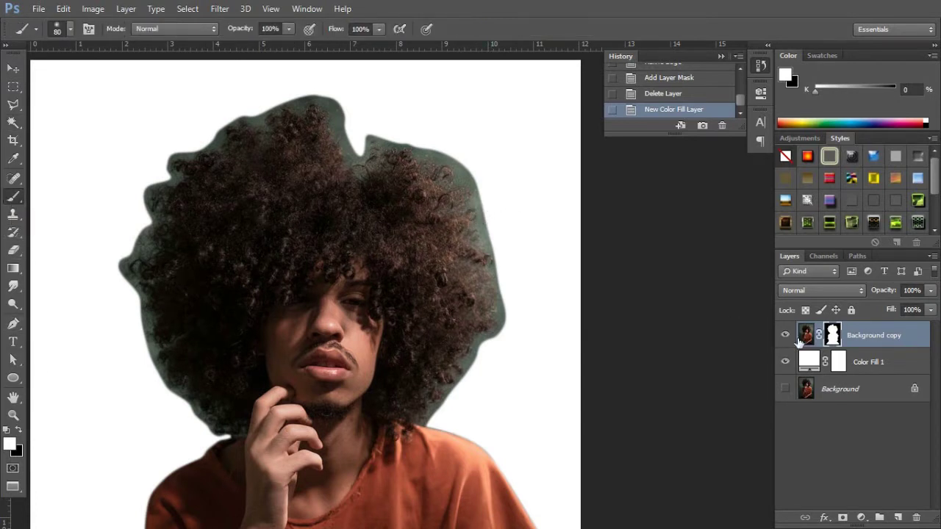
pyautogui.rightClick(836, 336)
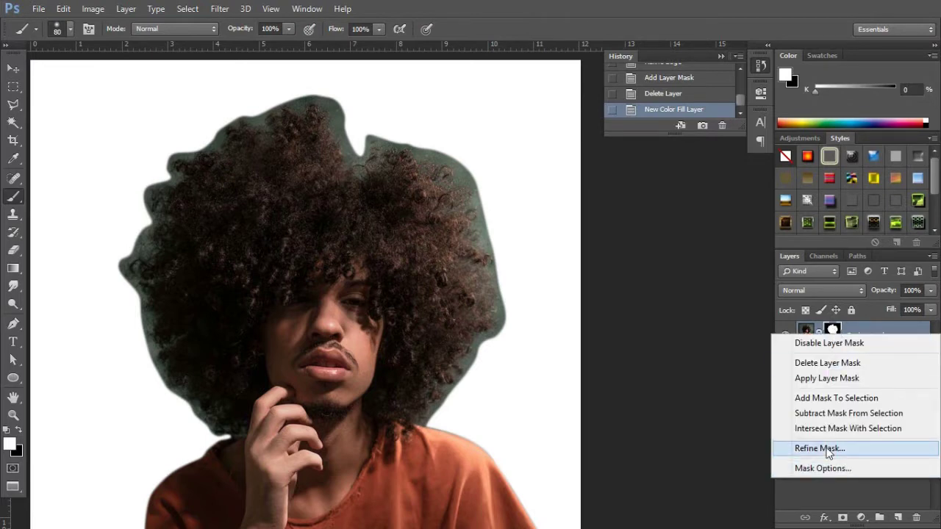
# Step: In Refine Mask, paint Refine Radius strokes along the right, top and lower hair edges
pyautogui.click(819, 448)
pyautogui.moveTo(464, 171); pyautogui.dragTo(480, 194)
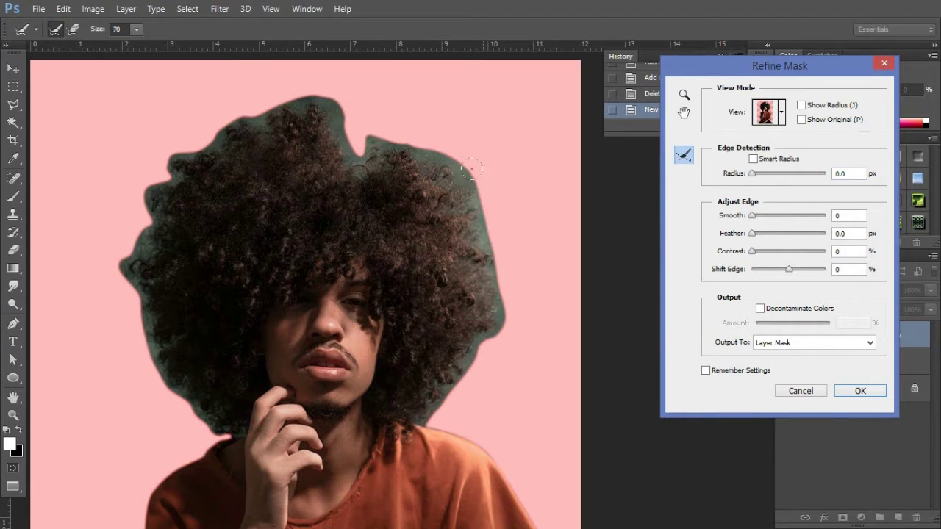
pyautogui.moveTo(470, 171); pyautogui.dragTo(438, 390)
pyautogui.moveTo(488, 176)
pyautogui.mouseDown()
pyautogui.moveTo(258, 94)
pyautogui.moveTo(150, 382)
pyautogui.mouseUp()
pyautogui.press('[')
pyautogui.press('[')
pyautogui.press('[')
pyautogui.moveTo(177, 417); pyautogui.dragTo(220, 419)
pyautogui.moveTo(459, 425); pyautogui.dragTo(416, 397)
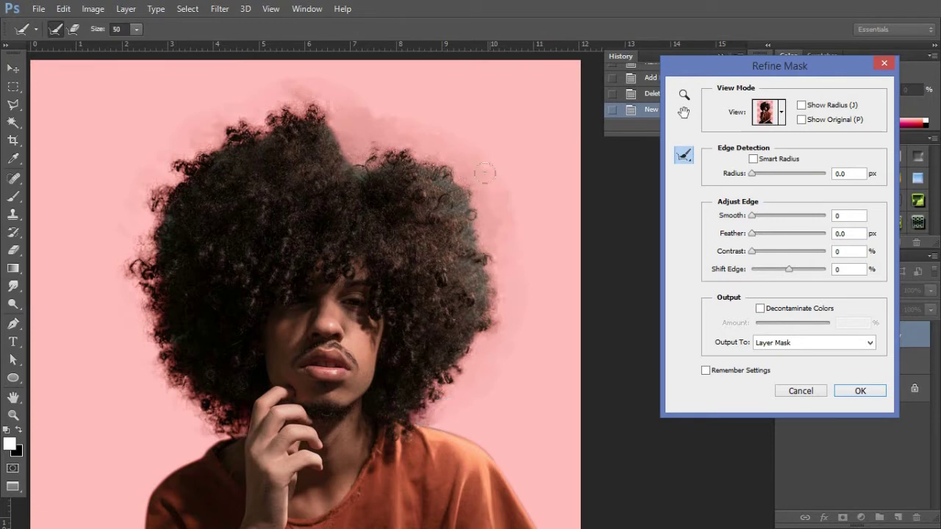
# Step: Refine the remaining hair edges with a size-80 brush, set Feather to about 2.5 px, and apply
pyautogui.press(']')
pyautogui.press(']')
pyautogui.press(']')
pyautogui.moveTo(485, 173); pyautogui.dragTo(147, 105)
pyautogui.moveTo(487, 193); pyautogui.dragTo(523, 353)
pyautogui.click(354, 129)
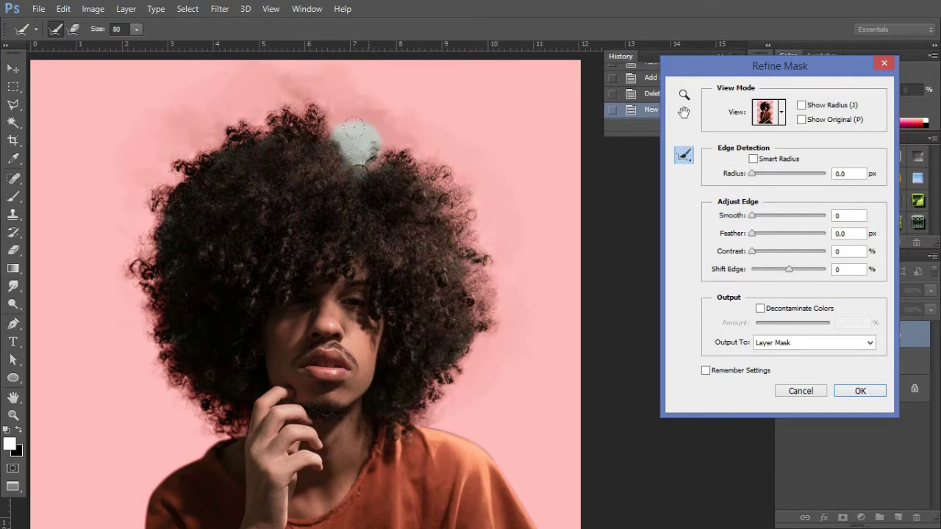
pyautogui.moveTo(144, 183); pyautogui.dragTo(146, 347)
pyautogui.click(506, 309)
pyautogui.click(333, 88)
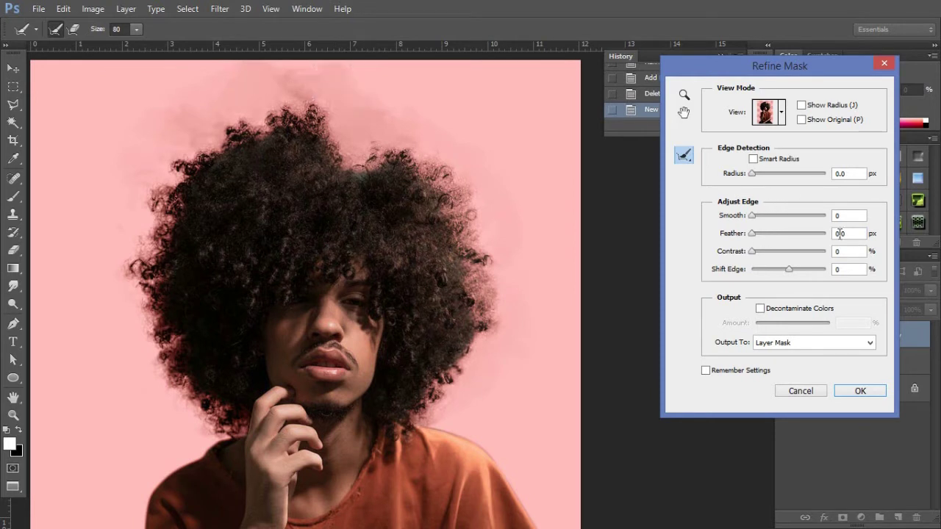
pyautogui.moveTo(754, 234)
pyautogui.mouseDown()
pyautogui.moveTo(763, 234)
pyautogui.moveTo(750, 217)
pyautogui.mouseUp()
pyautogui.click(860, 391)
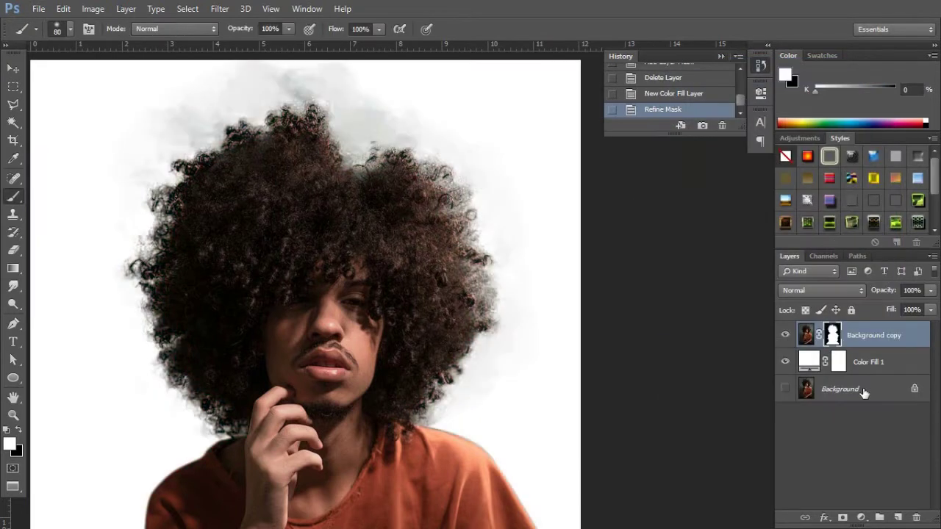
# Step: Paint black on the mask over the grey haze above and beside the hair
pyautogui.scroll(3, 469, 216)
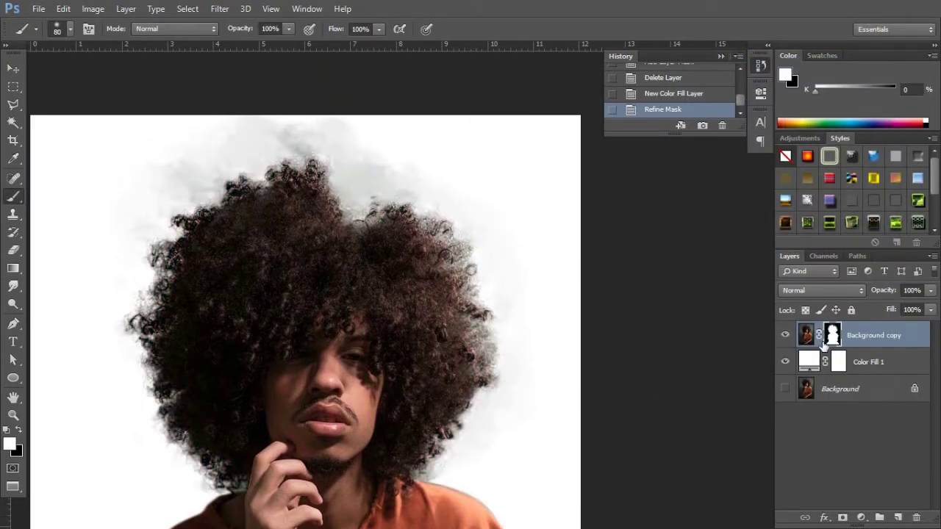
pyautogui.press('x')
pyautogui.moveTo(221, 116); pyautogui.dragTo(124, 185)
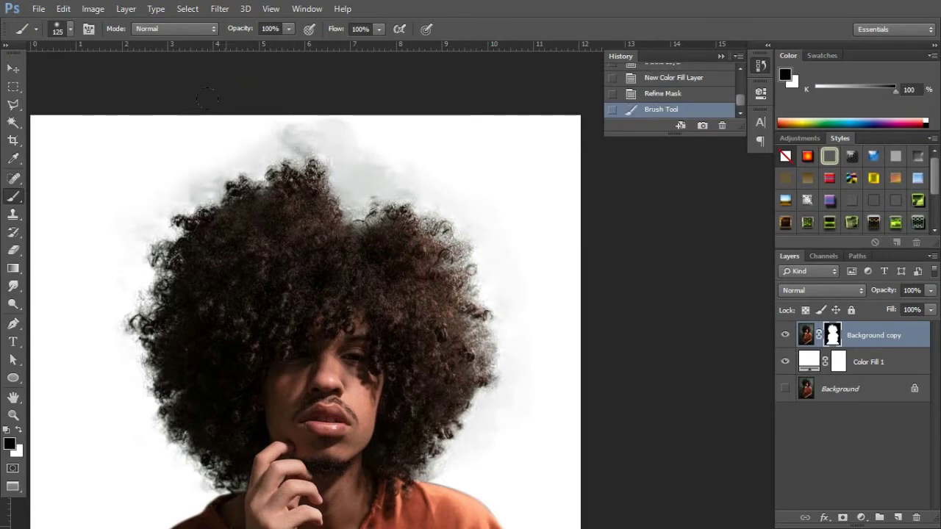
pyautogui.moveTo(275, 101)
pyautogui.mouseDown()
pyautogui.moveTo(248, 109)
pyautogui.moveTo(303, 124)
pyautogui.mouseUp()
pyautogui.moveTo(469, 124); pyautogui.dragTo(488, 153)
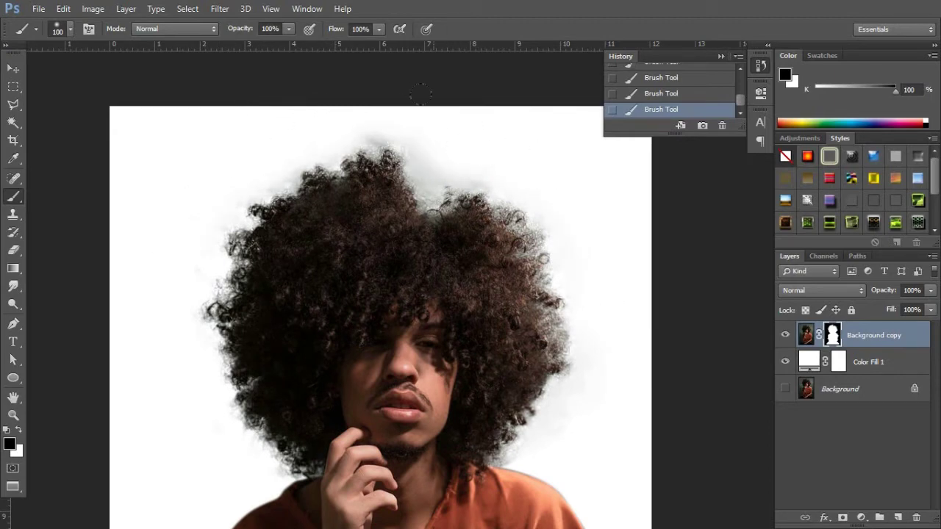
# Step: Inspect the cleaned edges and hide the white Color Fill 1 layer
pyautogui.scroll(-2, 574, 182)
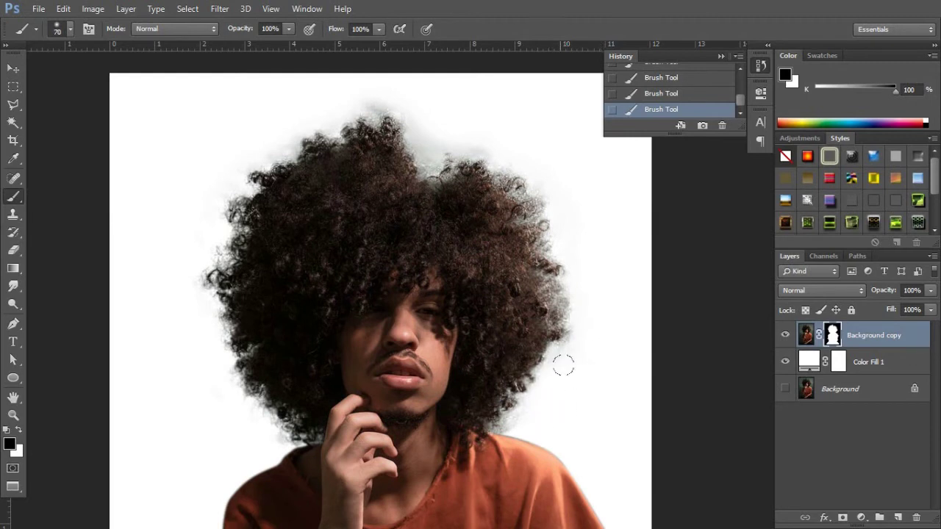
pyautogui.scroll(3, 571, 395)
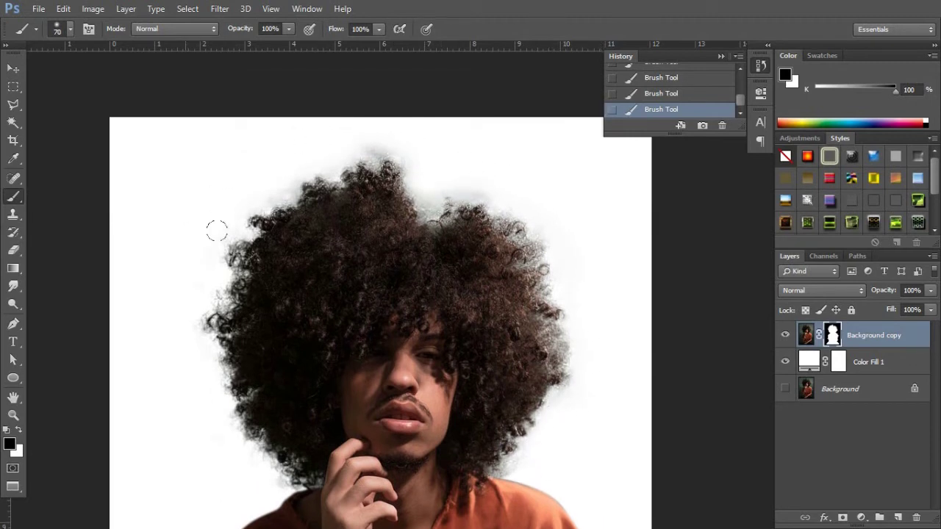
pyautogui.scroll(-5, 161, 294)
pyautogui.scroll(4, 270, 112)
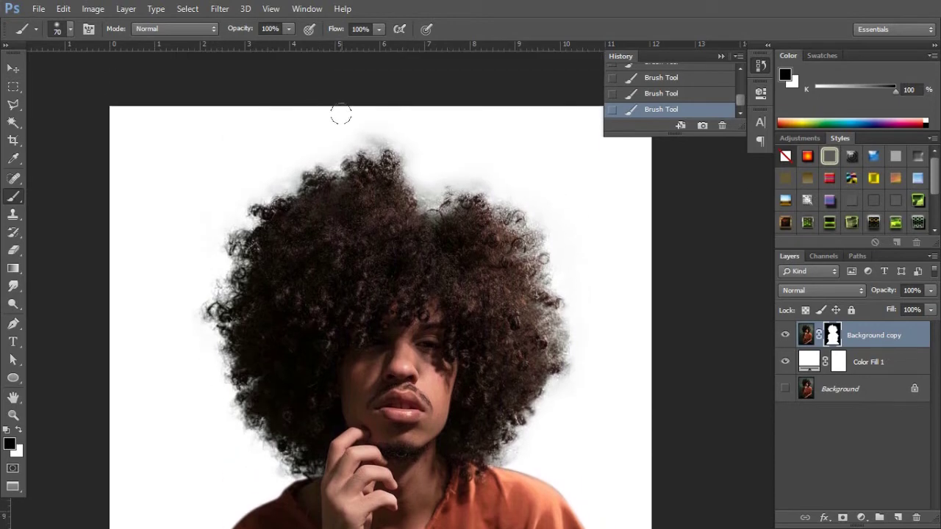
pyautogui.scroll(1, 515, 157)
pyautogui.scroll(-2, 514, 157)
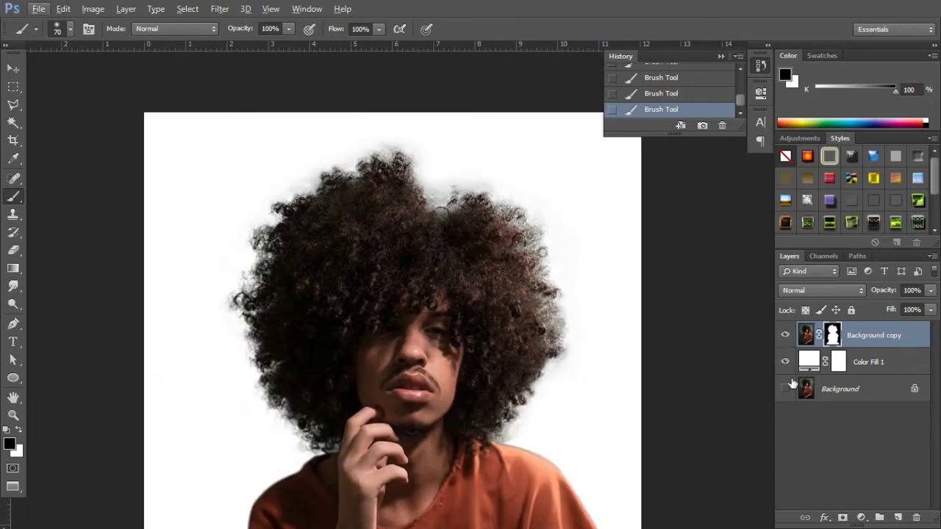
pyautogui.scroll(1, 573, 222)
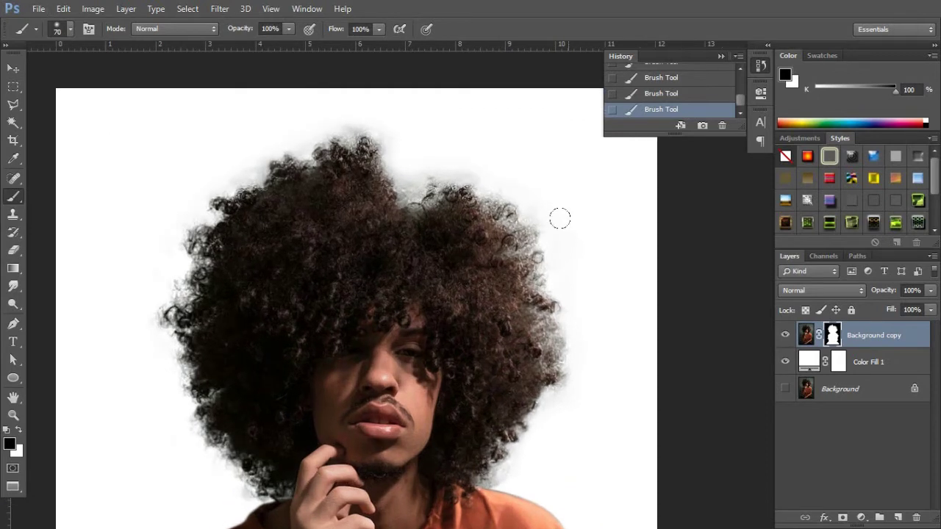
pyautogui.click(785, 363)
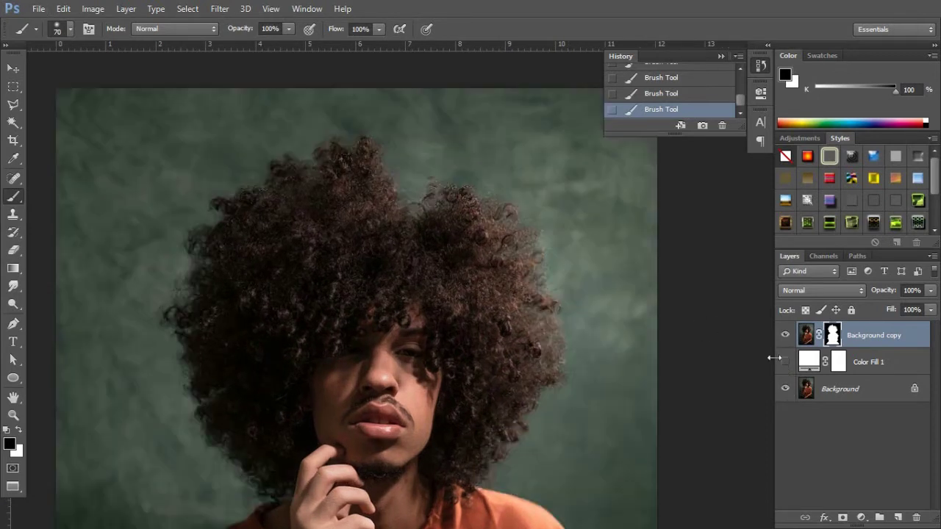
# Step: Stamp the visible cut-out into a new Layer 1 and hide Background copy
pyautogui.click(187, 8)
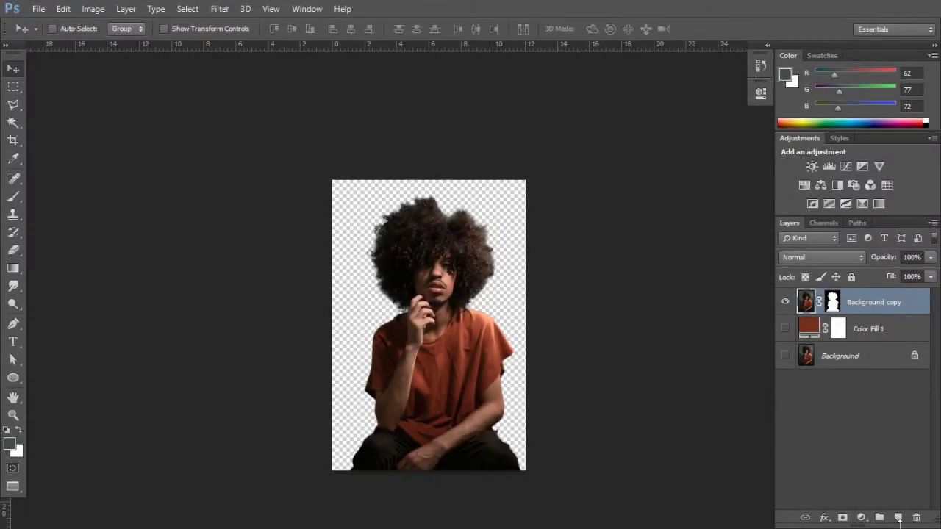
pyautogui.click(897, 518)
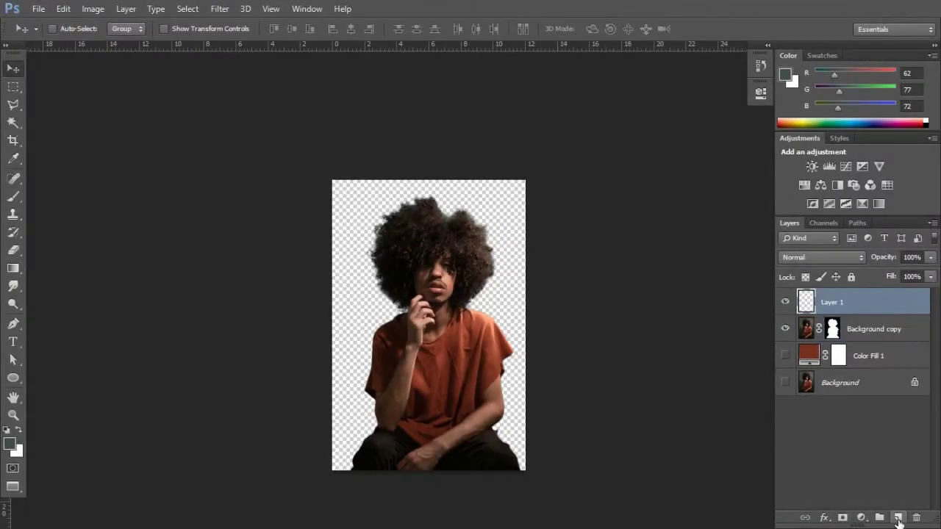
pyautogui.hotkey('ctrl', 'alt', 'shift', 'e')
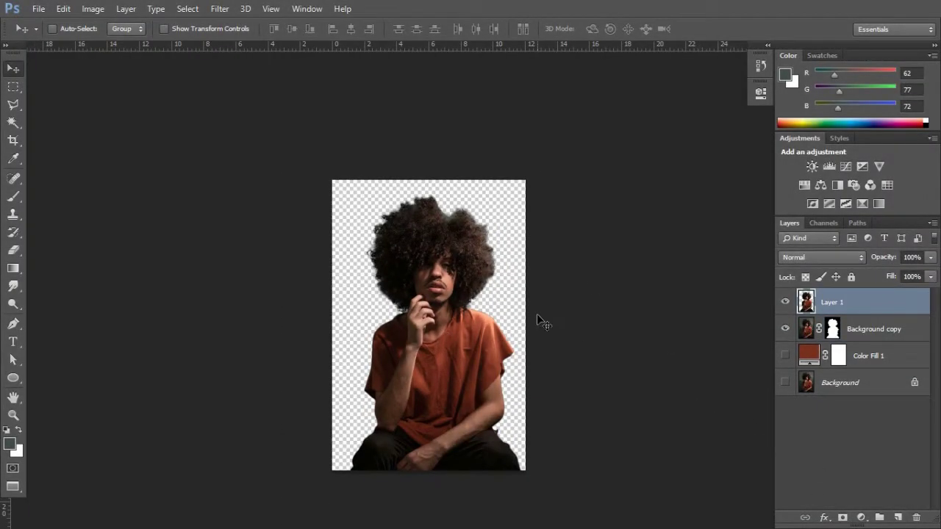
pyautogui.click(785, 328)
# Step: Copy a rectangle of left-side hair into a new layer with Layer Via Copy
pyautogui.scroll(3, 454, 211)
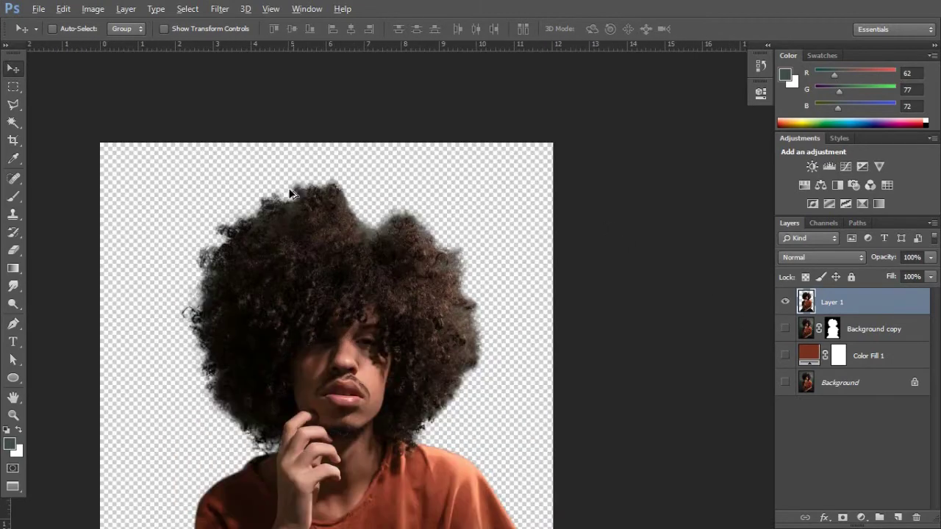
pyautogui.press('m')
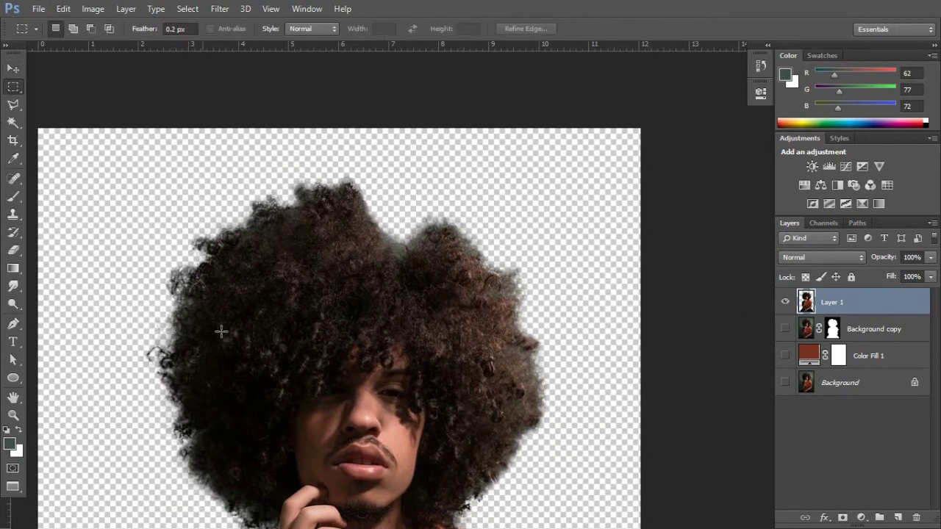
pyautogui.scroll(-1, 167, 340)
pyautogui.moveTo(119, 285); pyautogui.dragTo(236, 468)
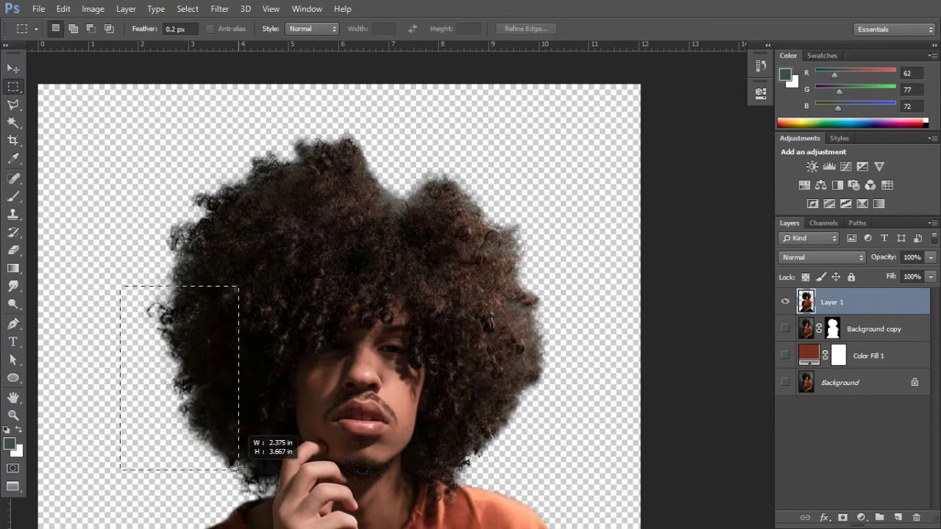
pyautogui.rightClick(167, 327)
pyautogui.click(236, 147)
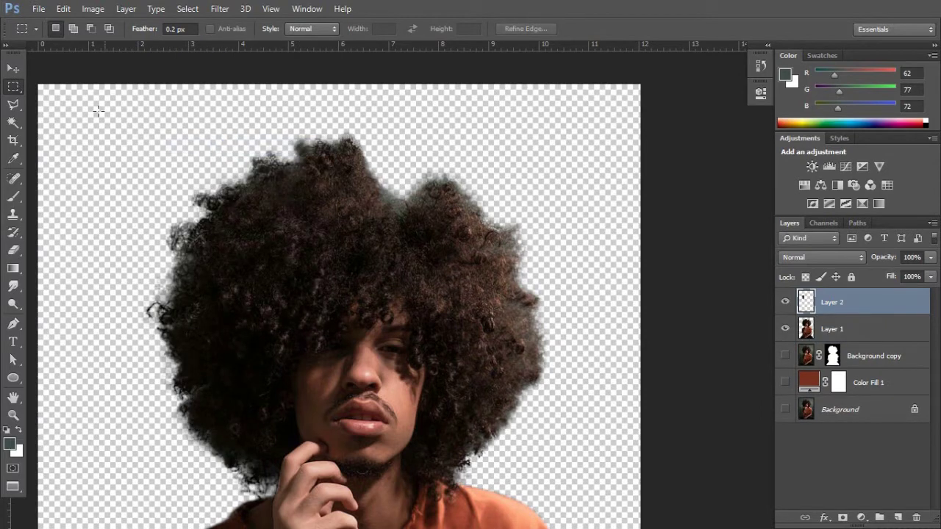
# Step: Move the hair patch over the right-side gap and rotate it to about -179.5°
pyautogui.press('v')
pyautogui.scroll(-1, 231, 253)
pyautogui.hotkey('ctrl', 't')
pyautogui.moveTo(221, 309); pyautogui.dragTo(441, 243)
pyautogui.moveTo(485, 371)
pyautogui.mouseDown()
pyautogui.moveTo(536, 378)
pyautogui.moveTo(335, 384)
pyautogui.mouseUp()
pyautogui.moveTo(421, 329); pyautogui.dragTo(486, 338)
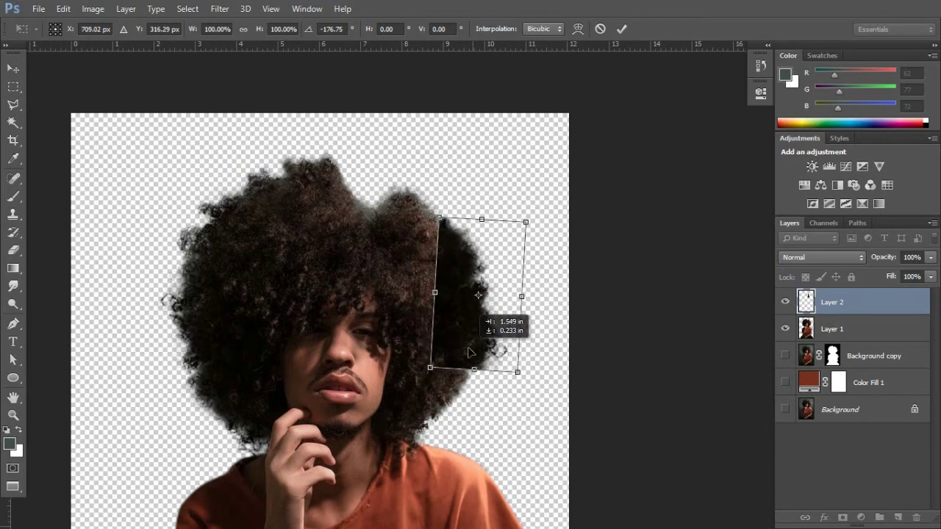
pyautogui.moveTo(542, 395); pyautogui.dragTo(531, 402)
pyautogui.moveTo(490, 332); pyautogui.dragTo(505, 330)
pyautogui.moveTo(533, 378); pyautogui.dragTo(541, 385)
pyautogui.moveTo(490, 339); pyautogui.dragTo(504, 339)
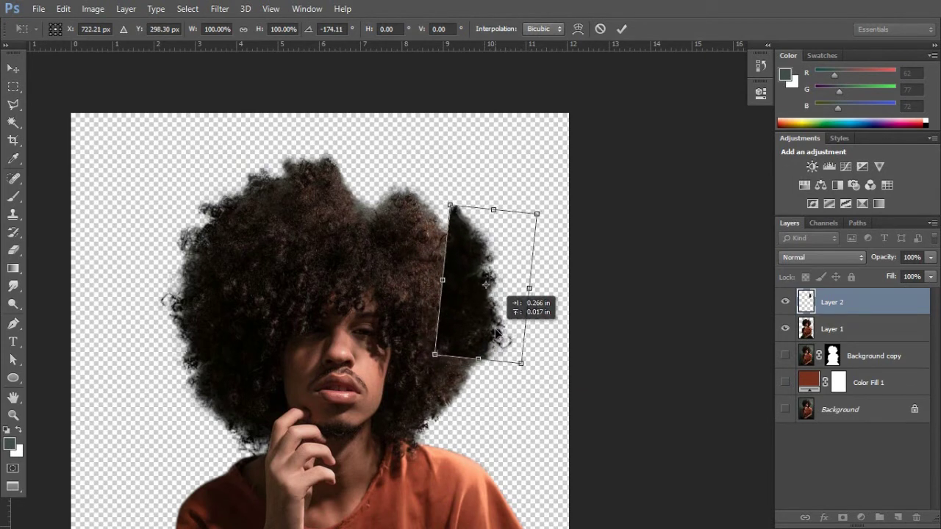
pyautogui.moveTo(557, 255); pyautogui.dragTo(554, 248)
pyautogui.moveTo(516, 294); pyautogui.dragTo(506, 291)
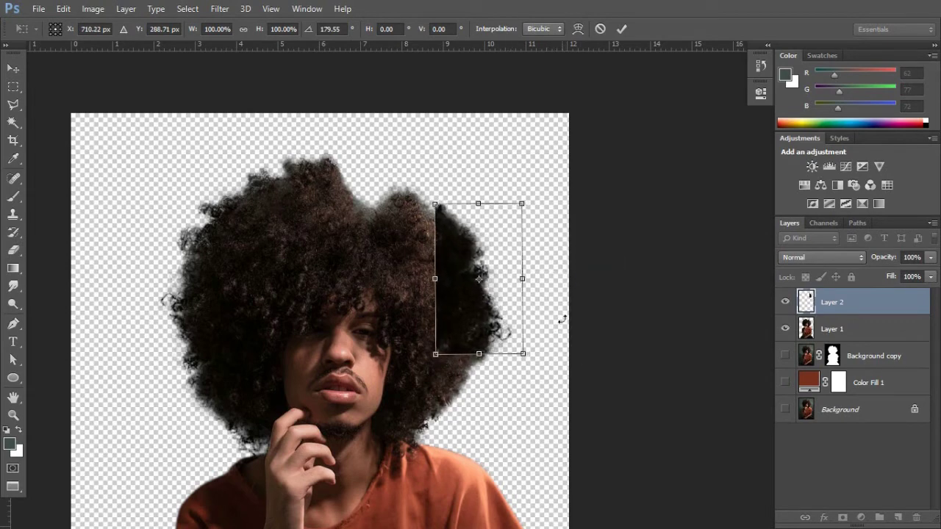
pyautogui.press('Return')
# Step: Paint out the patch's hard edge on its layer mask with a full-opacity brush
pyautogui.scroll(1, 472, 324)
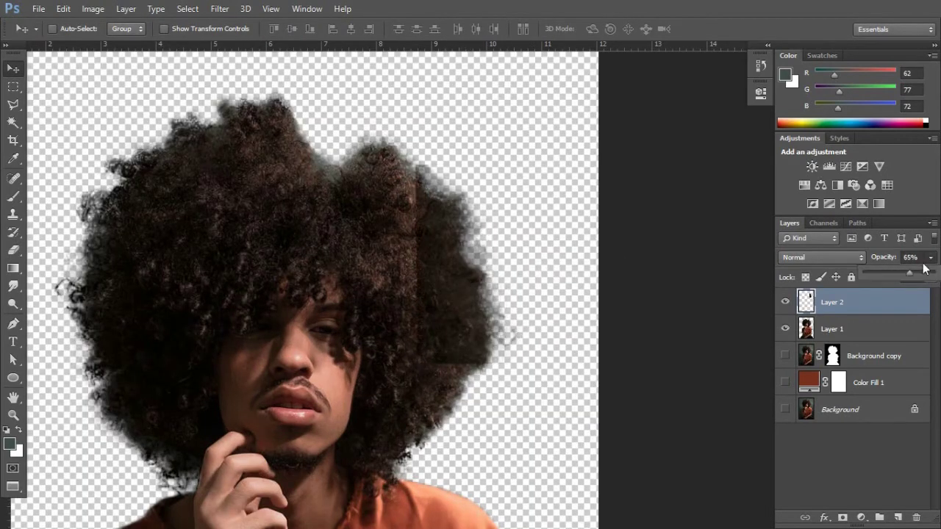
pyautogui.scroll(-1, 472, 289)
pyautogui.press('b')
pyautogui.rightClick(430, 242)
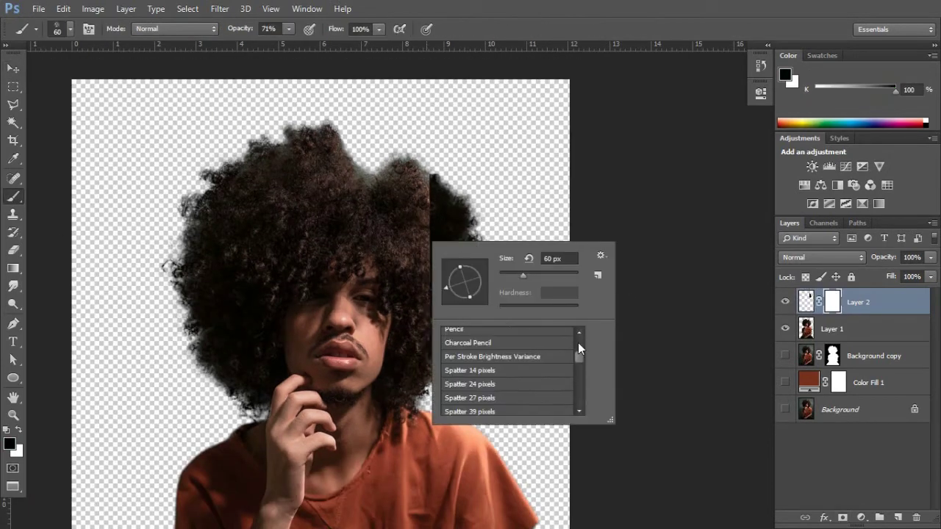
pyautogui.press('0')
pyautogui.moveTo(440, 193); pyautogui.dragTo(452, 324)
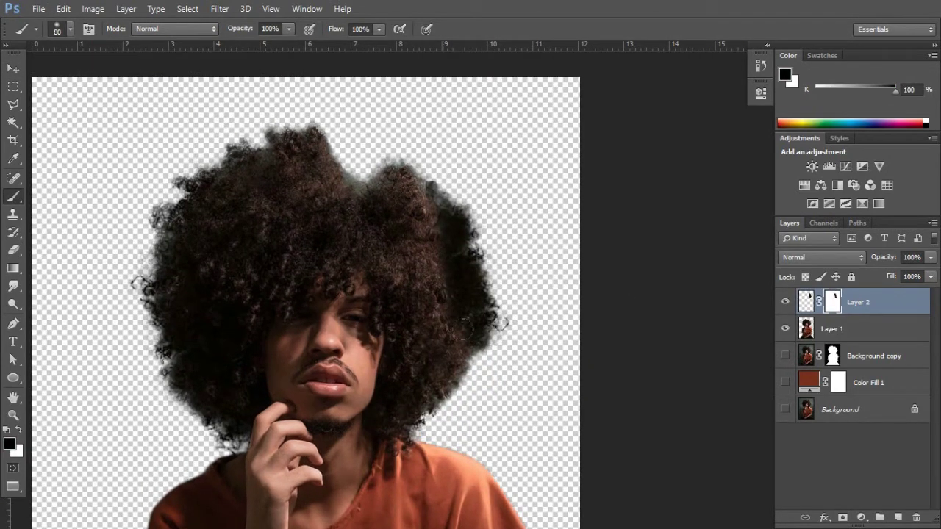
# Step: Add a clipped Hue/Saturation adjustment: Hue -28, Saturation +18, Lightness +19
pyautogui.click(861, 518)
pyautogui.click(830, 346)
pyautogui.click(638, 317)
pyautogui.moveTo(642, 232)
pyautogui.mouseDown()
pyautogui.moveTo(651, 235)
pyautogui.moveTo(657, 206)
pyautogui.moveTo(649, 234)
pyautogui.mouseUp()
pyautogui.moveTo(642, 177)
pyautogui.mouseDown()
pyautogui.moveTo(601, 179)
pyautogui.moveTo(628, 181)
pyautogui.moveTo(620, 179)
pyautogui.mouseUp()
pyautogui.moveTo(650, 234); pyautogui.dragTo(658, 234)
pyautogui.scroll(-1, 465, 274)
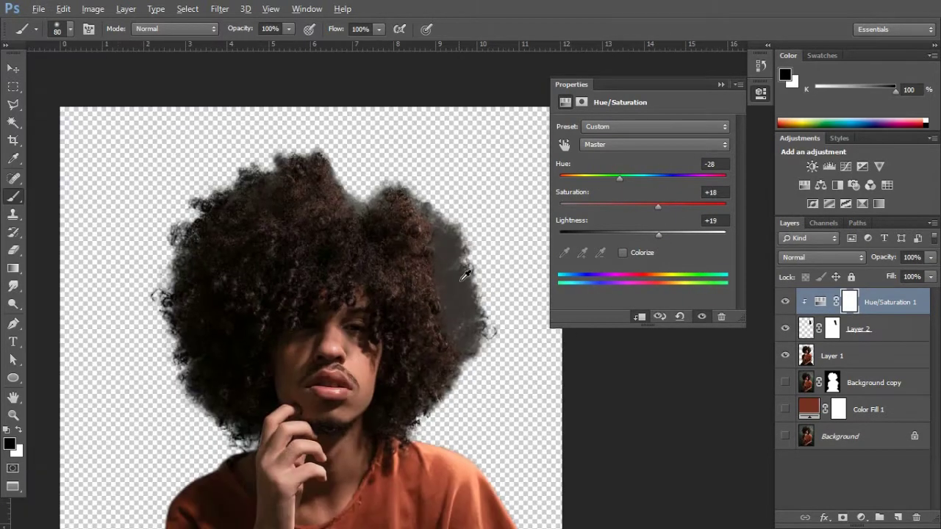
# Step: Paint white on Layer 2's mask to reveal more hair along the right edge
pyautogui.scroll(1, 464, 275)
pyautogui.hotkey('alt', '[')
pyautogui.press('x')
pyautogui.moveTo(478, 237); pyautogui.dragTo(487, 323)
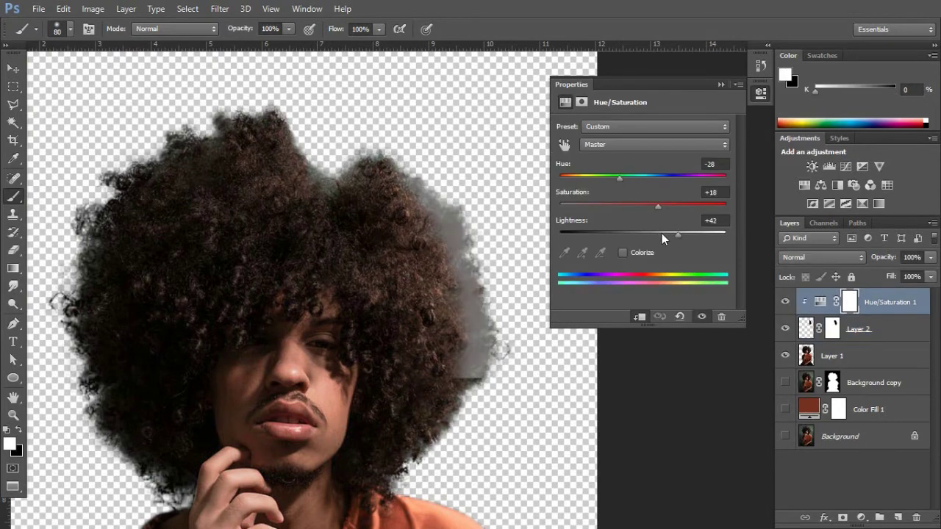
# Step: Replace Hue/Saturation 1 with a clipped, brightening Curves layer and toggle it to compare
pyautogui.click(721, 316)
pyautogui.click(846, 167)
pyautogui.moveTo(658, 224)
pyautogui.mouseDown()
pyautogui.moveTo(671, 170)
pyautogui.moveTo(677, 175)
pyautogui.mouseUp()
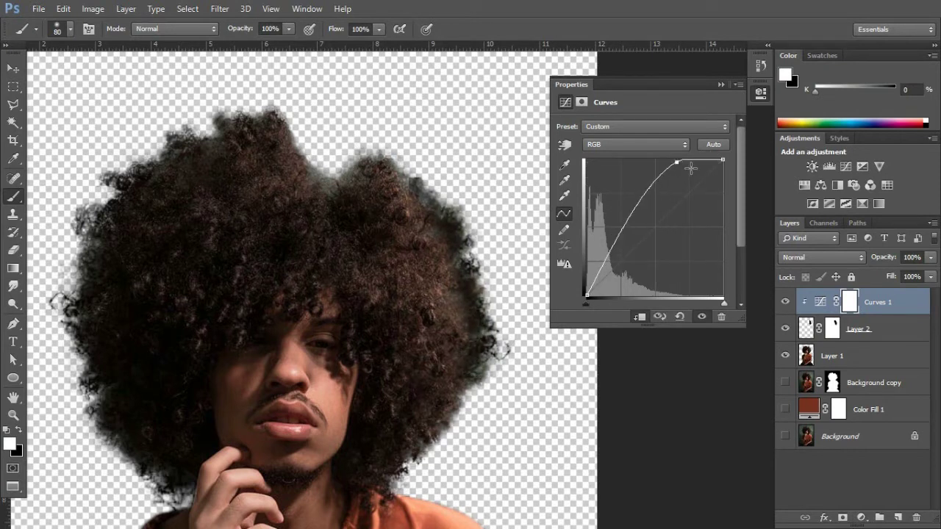
pyautogui.moveTo(723, 159); pyautogui.dragTo(679, 160)
pyautogui.moveTo(679, 161); pyautogui.dragTo(621, 161)
pyautogui.click(721, 84)
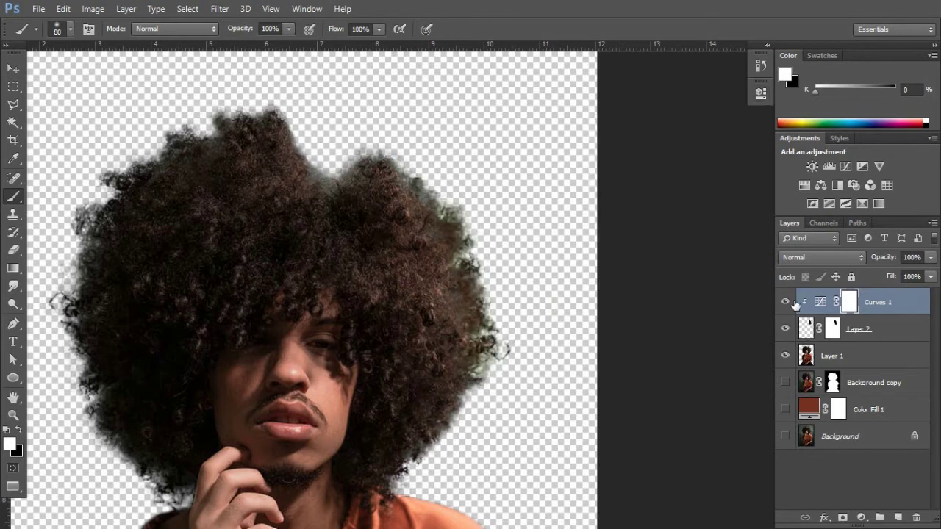
pyautogui.click(785, 302)
# Step: Duplicate the hair patch, move it lower on the right, and rotate it about 47°
pyautogui.click(785, 302)
pyautogui.scroll(-1, 487, 300)
pyautogui.scroll(1, 488, 300)
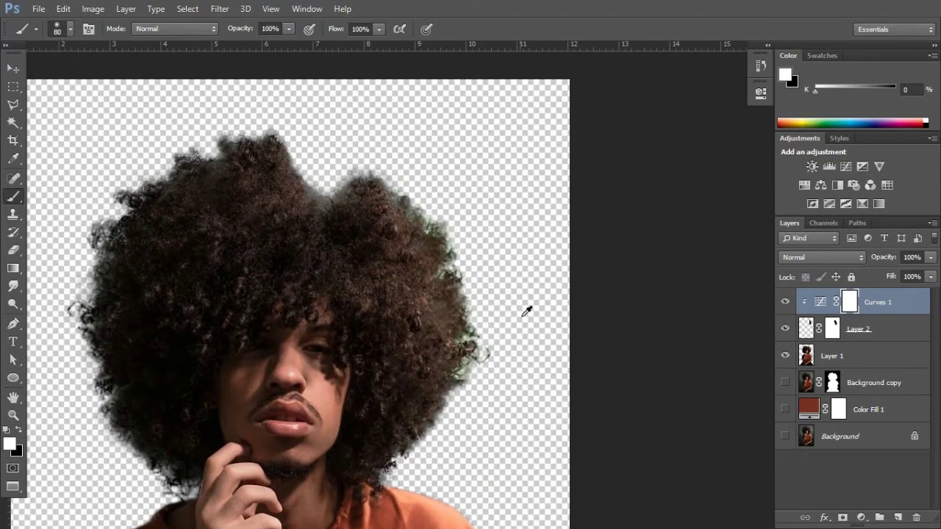
pyautogui.press('v')
pyautogui.scroll(-1, 507, 302)
pyautogui.moveTo(470, 382); pyautogui.dragTo(474, 386)
pyautogui.hotkey('ctrl', 't')
pyautogui.moveTo(507, 460); pyautogui.dragTo(493, 404)
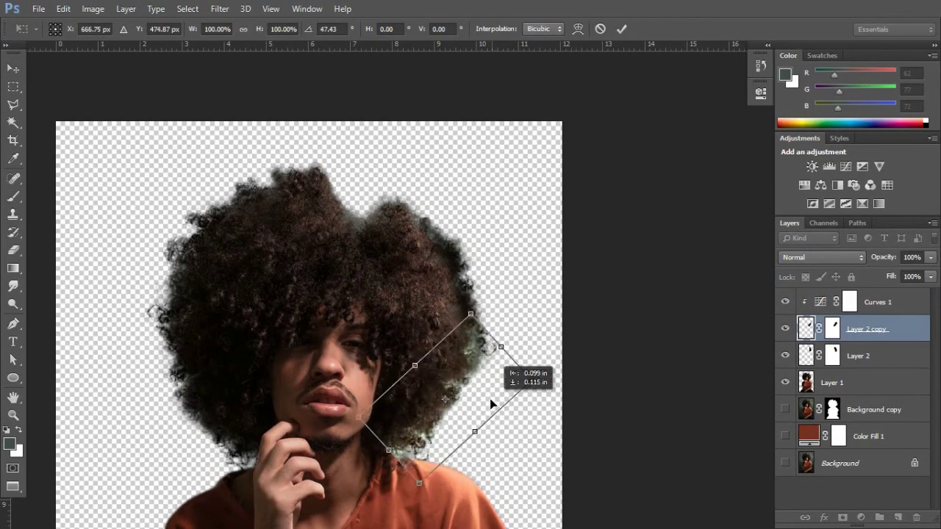
pyautogui.press('Return')
# Step: Hide Curves 1 and target the duplicate's mask with a black-and-white brush
pyautogui.click(785, 303)
pyautogui.hotkey('ctrl', '+')
pyautogui.click(831, 329)
pyautogui.press('b')
pyautogui.press('d')
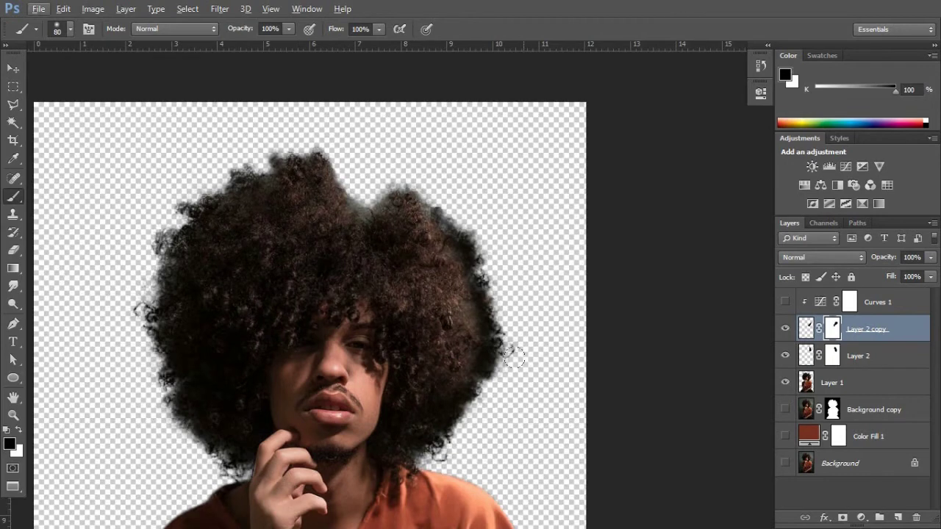
# Step: Copy a strip of hair from Layer 1 into Layer 3 and transform it into place
pyautogui.hotkey('alt', '[')
pyautogui.hotkey('alt', '[')
pyautogui.press('m')
pyautogui.moveTo(110, 184)
pyautogui.mouseDown()
pyautogui.moveTo(257, 294)
pyautogui.moveTo(546, 247)
pyautogui.mouseUp()
pyautogui.rightClick(189, 211)
pyautogui.click(221, 315)
pyautogui.hotkey('ctrl', 't')
pyautogui.moveTo(493, 266); pyautogui.dragTo(453, 247)
pyautogui.press('Return')
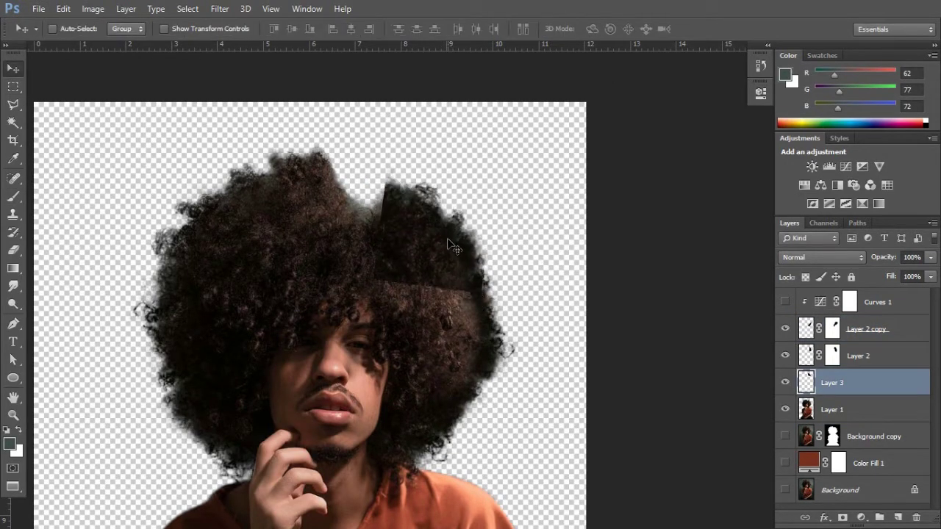
# Step: Add a mask to Layer 3 and paint away its hard edges
pyautogui.press('b')
pyautogui.click(842, 518)
pyautogui.moveTo(386, 187); pyautogui.dragTo(463, 283)
pyautogui.press('x')
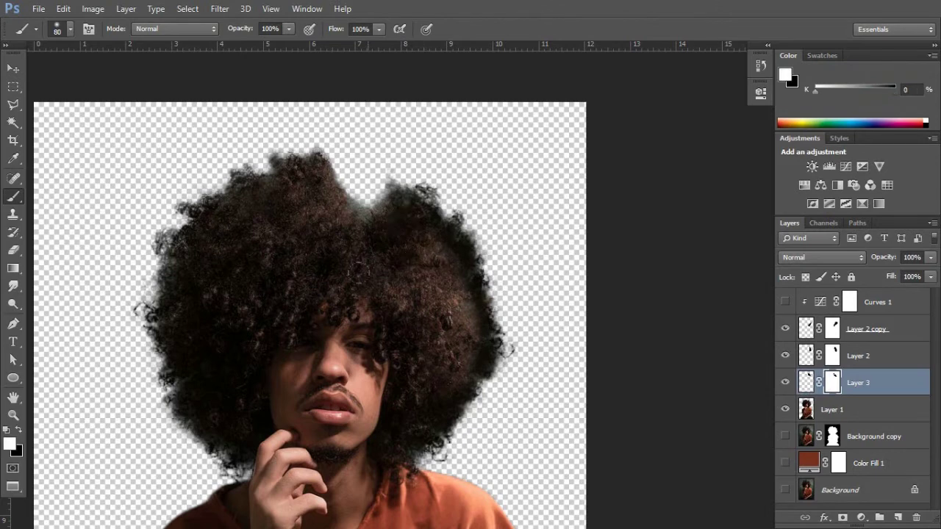
pyautogui.click(824, 410)
# Step: Copy a rectangle of left-side hair from Layer 1 into Layer 4, rotate it about 170°, and mask it
pyautogui.moveTo(115, 184); pyautogui.dragTo(236, 294)
pyautogui.rightClick(154, 323)
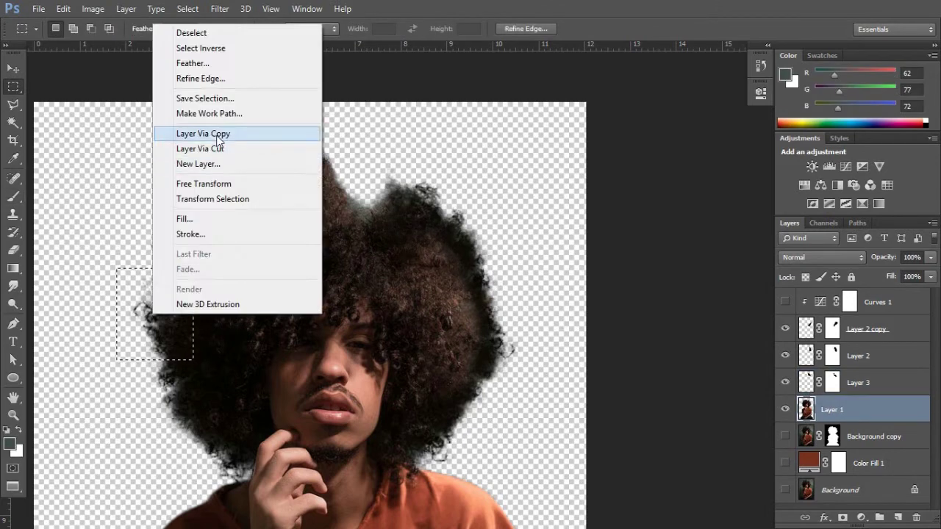
pyautogui.click(189, 132)
pyautogui.press('v')
pyautogui.moveTo(235, 192); pyautogui.dragTo(328, 172)
pyautogui.hotkey('ctrl', 't')
pyautogui.moveTo(412, 158); pyautogui.dragTo(367, 219)
pyautogui.press('Return')
pyautogui.click(842, 517)
pyautogui.press('b')
pyautogui.press('v')
# Step: Duplicate Layer 4, rotate the copy to -94.76° onto the hair's top, and mask its edges
pyautogui.hotkey('ctrl', 'j')
pyautogui.hotkey('ctrl', 't')
pyautogui.moveTo(412, 183)
pyautogui.mouseDown()
pyautogui.moveTo(440, 205)
pyautogui.moveTo(426, 217)
pyautogui.moveTo(450, 230)
pyautogui.mouseUp()
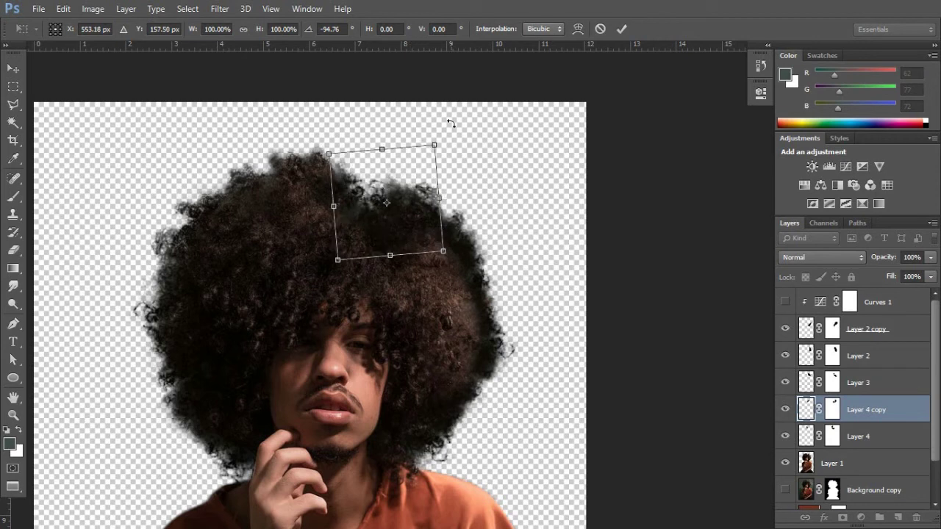
pyautogui.click(622, 29)
pyautogui.press('b')
pyautogui.press('x')
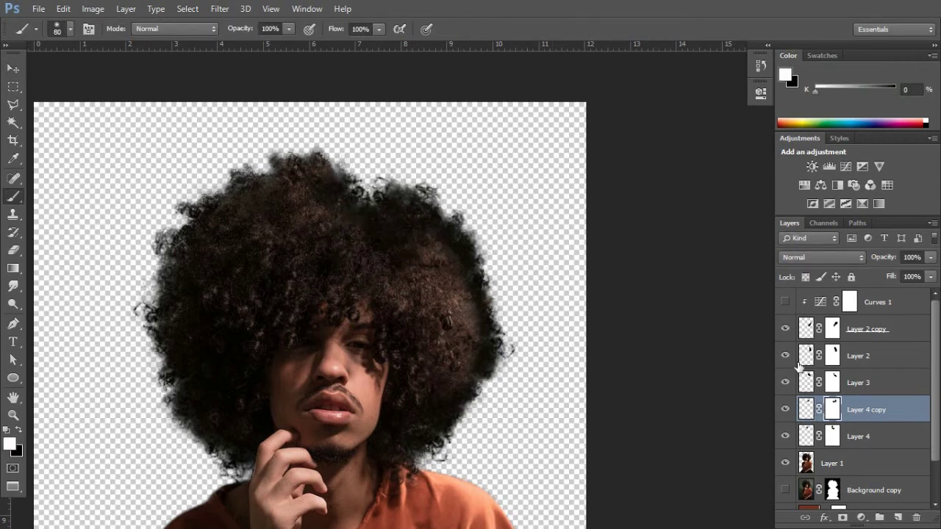
pyautogui.click(831, 355)
pyautogui.scroll(-1, 474, 291)
pyautogui.scroll(-1, 474, 291)
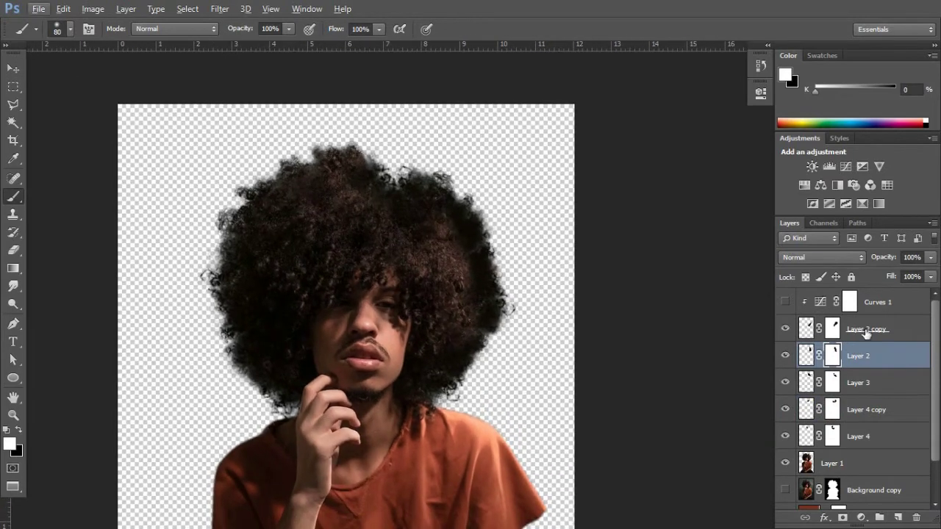
# Step: Group the hair patch layers, Layer 2 copy through Layer 4, into Group 1
pyautogui.click(866, 328)
pyautogui.keyDown('shift'); pyautogui.click(857, 436); pyautogui.keyUp('shift')
pyautogui.hotkey('ctrl', 'g')
pyautogui.hotkey('ctrl', 'z')
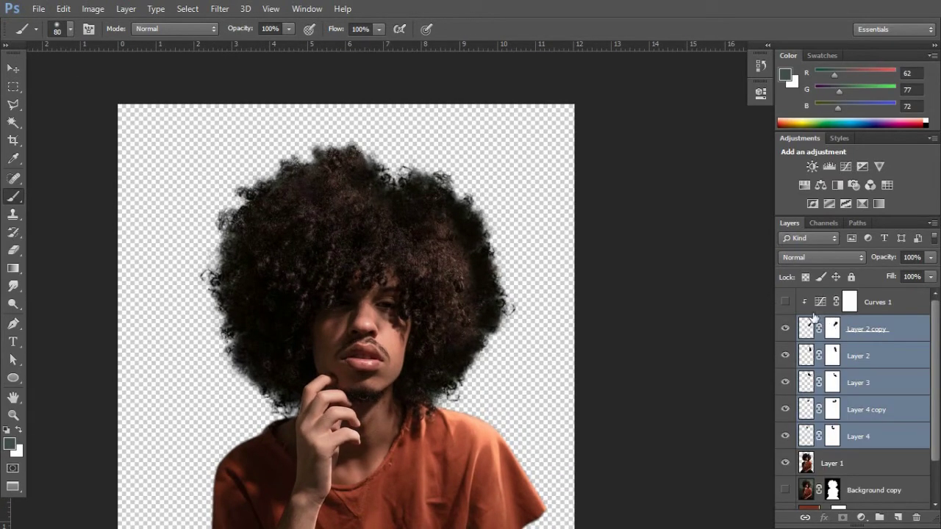
pyautogui.keyDown('alt'); pyautogui.click(802, 315); pyautogui.keyUp('alt')
pyautogui.click(866, 330)
pyautogui.keyDown('shift'); pyautogui.click(859, 436); pyautogui.keyUp('shift')
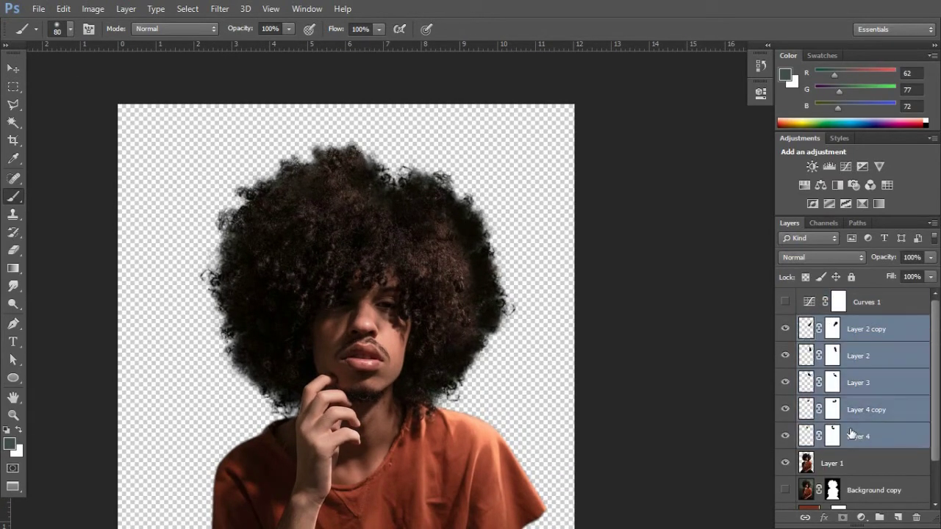
pyautogui.hotkey('ctrl', 'g')
# Step: Make the Curves 1 adjustment visible and clip it to Group 1
pyautogui.click(870, 307)
pyautogui.click(785, 301)
pyautogui.keyDown('alt'); pyautogui.click(808, 313); pyautogui.keyUp('alt')
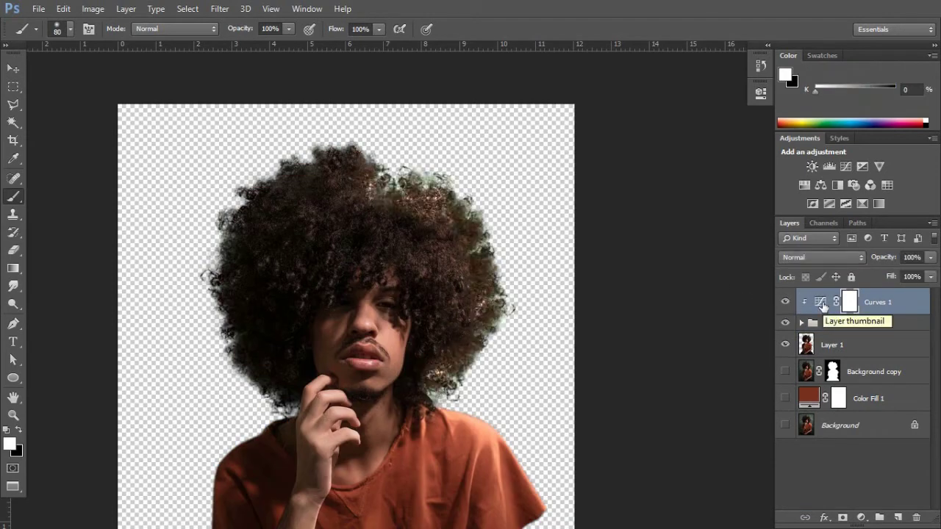
pyautogui.scroll(-1, 514, 278)
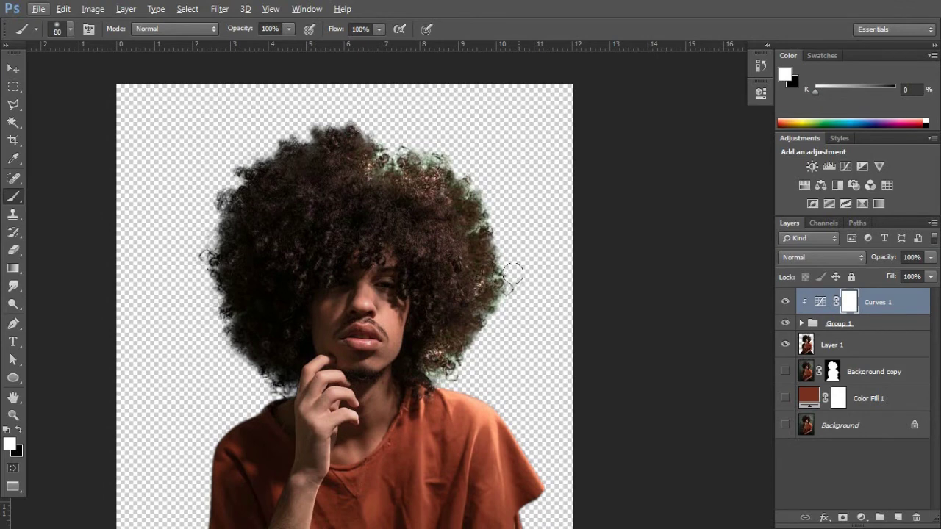
# Step: Open the Curves 1 settings and slightly reshape the Red channel curve
pyautogui.doubleClick(820, 302)
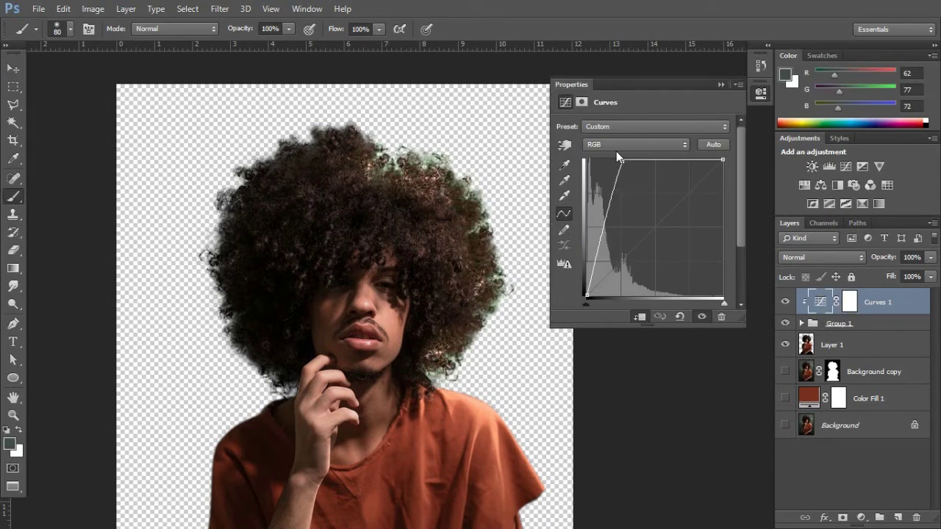
pyautogui.press('\\')
pyautogui.press('\\')
pyautogui.click(625, 145)
pyautogui.click(624, 155)
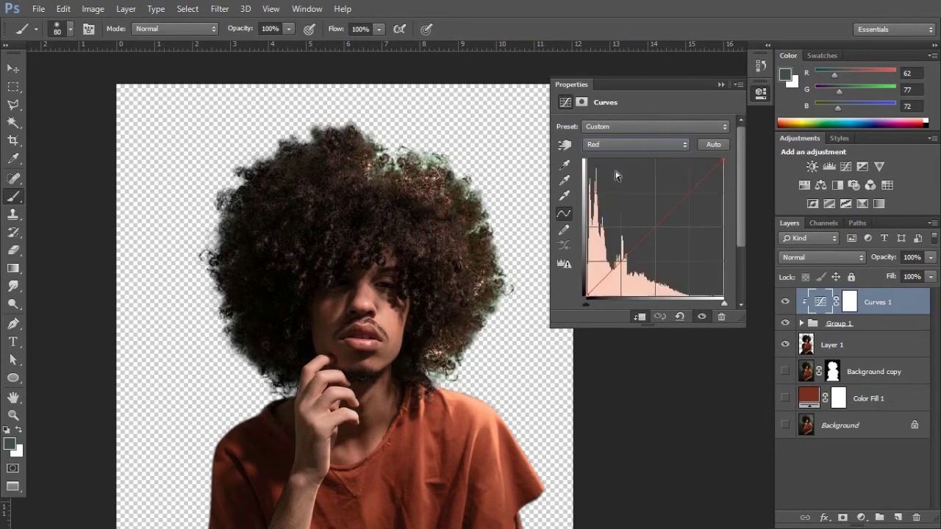
pyautogui.moveTo(652, 227); pyautogui.dragTo(655, 225)
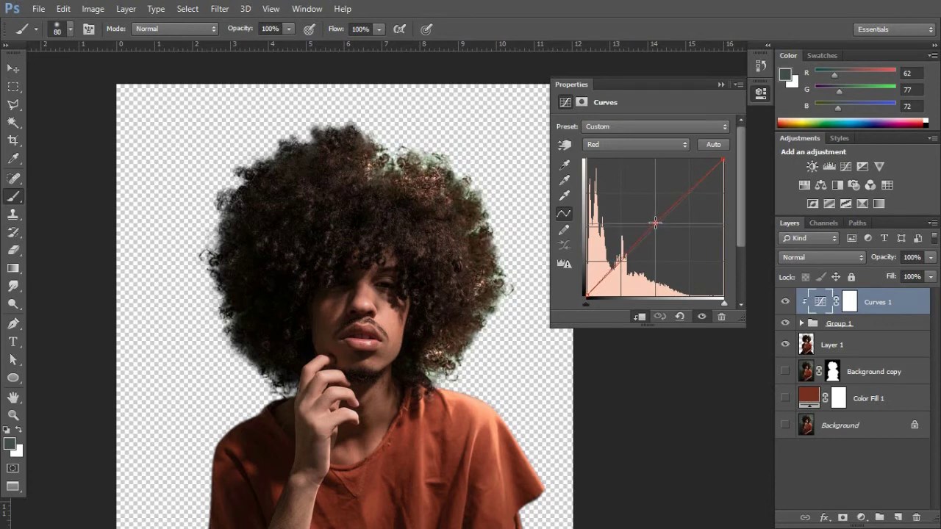
# Step: Lift the Green channel curve slightly above the diagonal, then compare with Group 1 hidden and shown
pyautogui.click(636, 144)
pyautogui.click(610, 176)
pyautogui.click(659, 227)
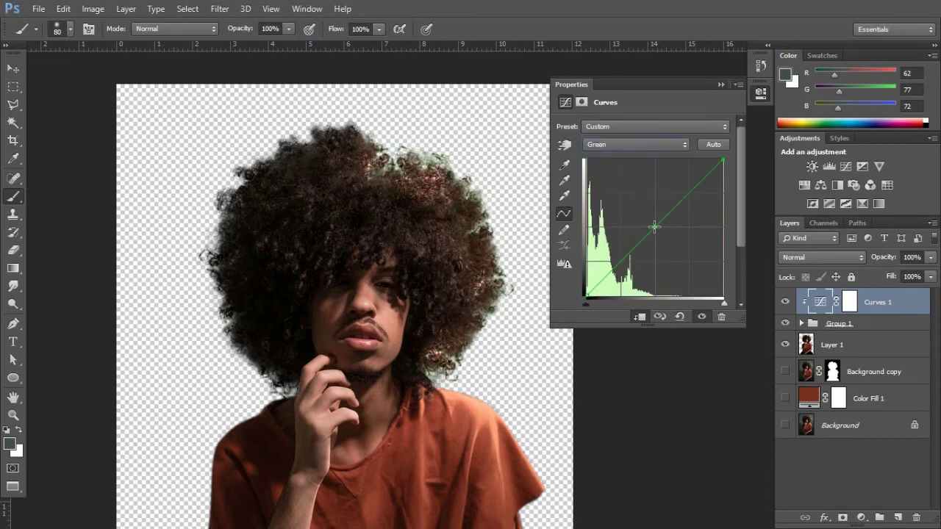
pyautogui.moveTo(659, 227); pyautogui.dragTo(655, 228)
pyautogui.click(721, 84)
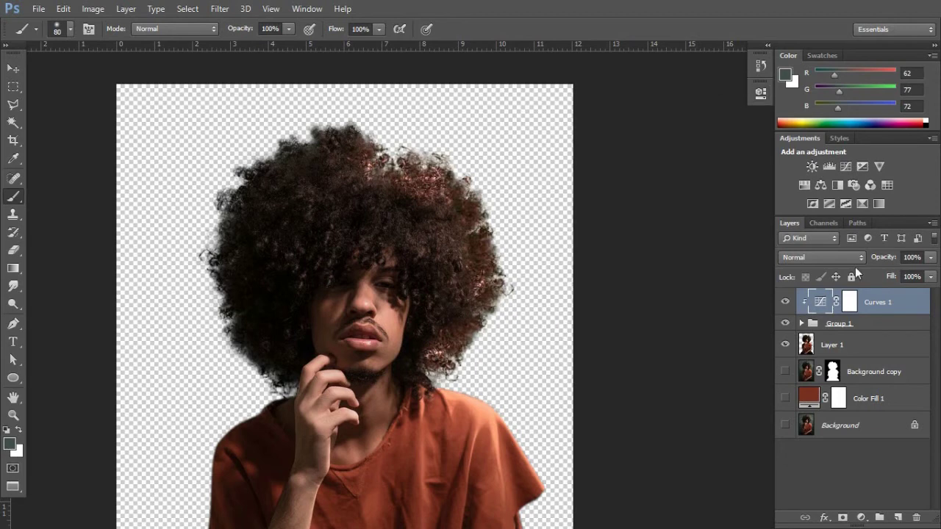
pyautogui.click(785, 324)
pyautogui.click(785, 325)
pyautogui.click(785, 324)
pyautogui.click(785, 324)
# Step: Add a mask to Group 1 and paint soft black strokes at 41% brush opacity over the hair edge
pyautogui.click(851, 323)
pyautogui.click(842, 517)
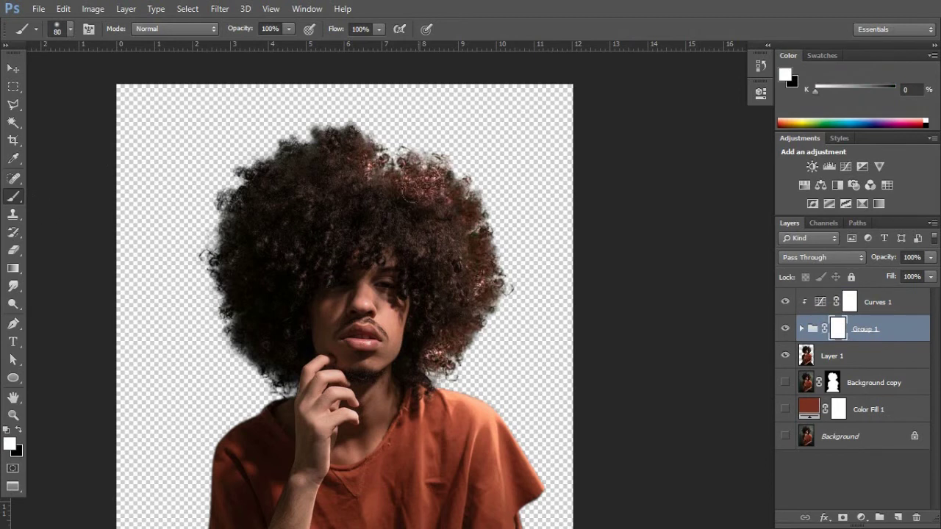
pyautogui.press('x')
pyautogui.moveTo(289, 29); pyautogui.dragTo(273, 50)
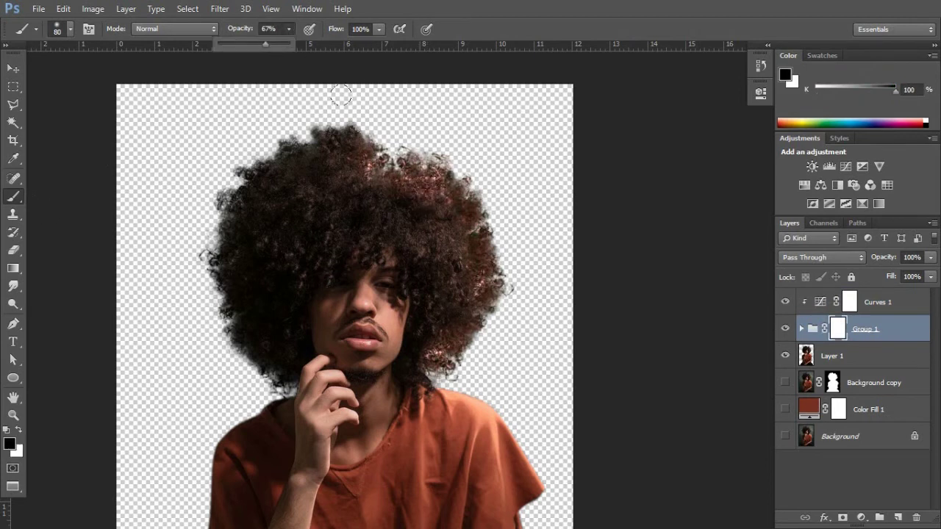
pyautogui.click(289, 29)
pyautogui.press('Return')
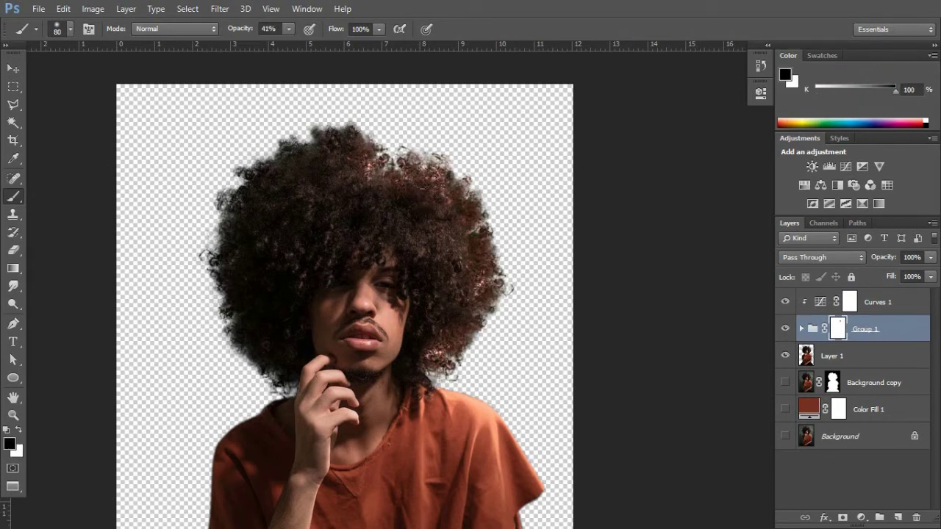
pyautogui.moveTo(428, 335); pyautogui.dragTo(430, 328)
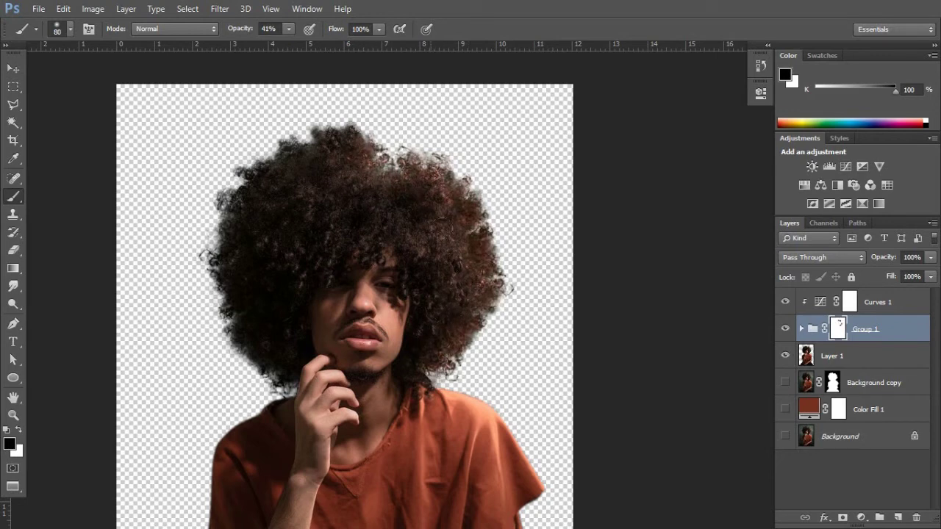
pyautogui.scroll(-1, 441, 217)
pyautogui.scroll(-1, 441, 217)
pyautogui.scroll(2, 441, 220)
pyautogui.scroll(-2, 492, 261)
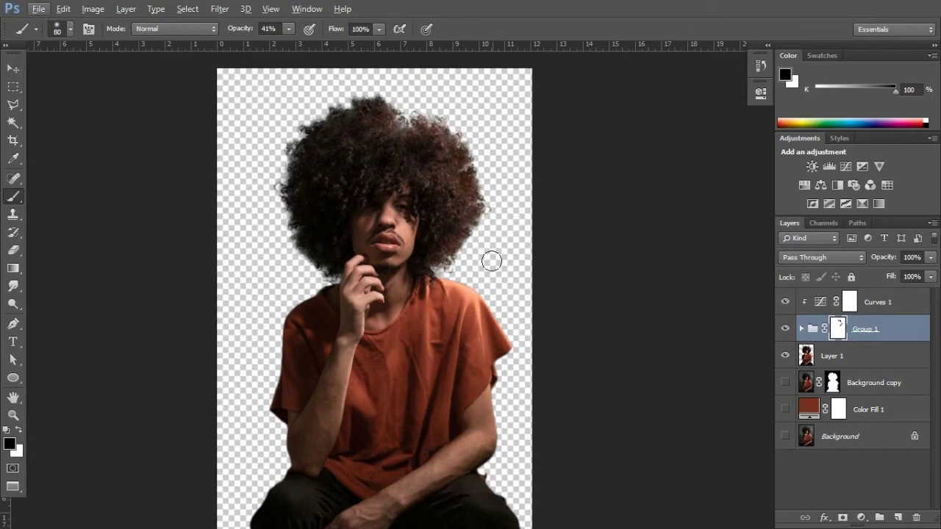
pyautogui.scroll(-1, 495, 264)
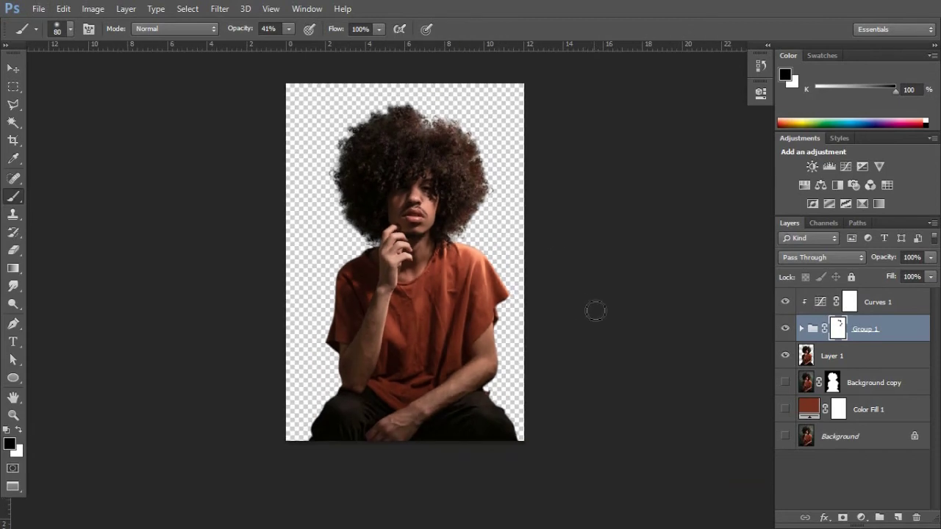
# Step: Switch to the Move tool, zoom the view, and browse the File menu without choosing a command
pyautogui.scroll(1, 593, 222)
pyautogui.click(15, 68)
pyautogui.scroll(1, 540, 236)
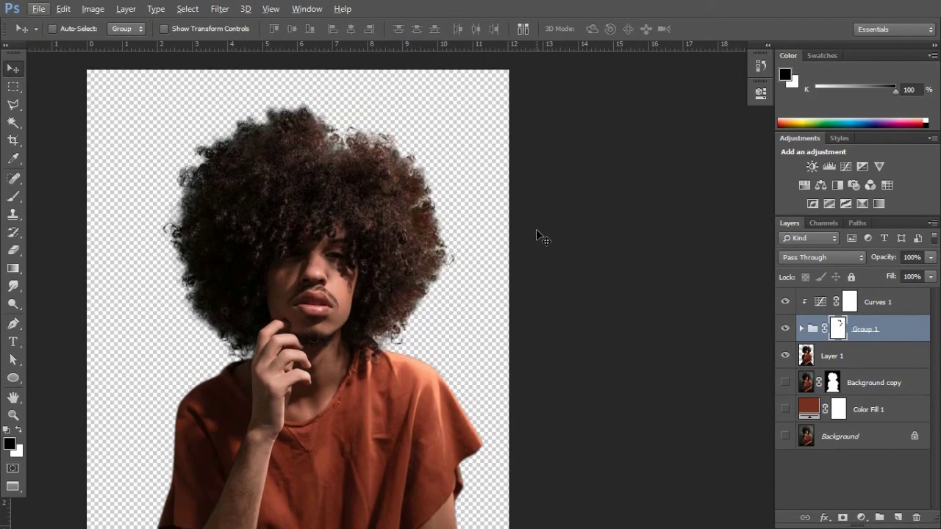
pyautogui.scroll(-2, 541, 237)
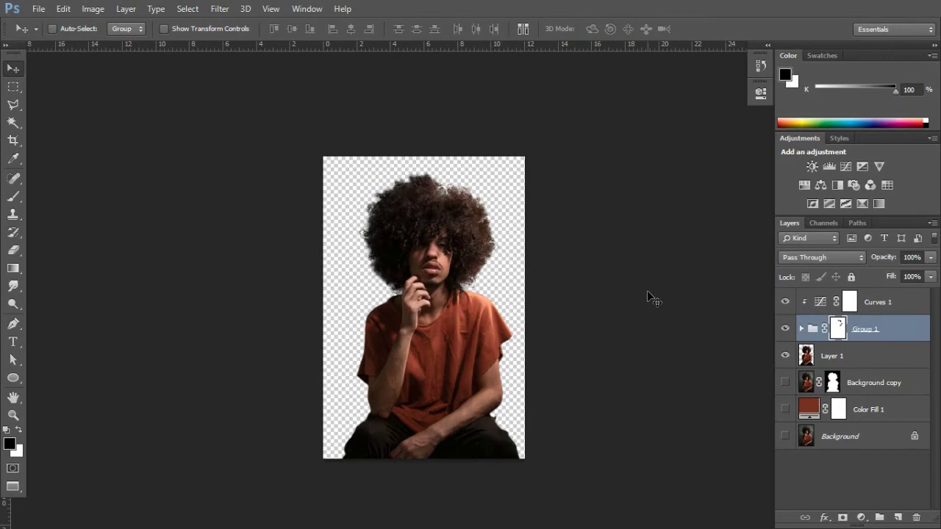
pyautogui.click(38, 9)
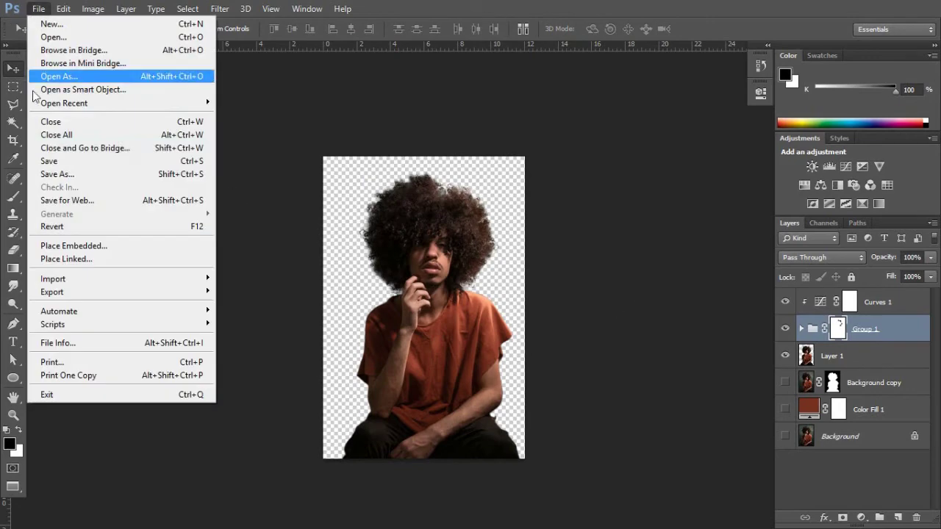
pyautogui.click(430, 242)
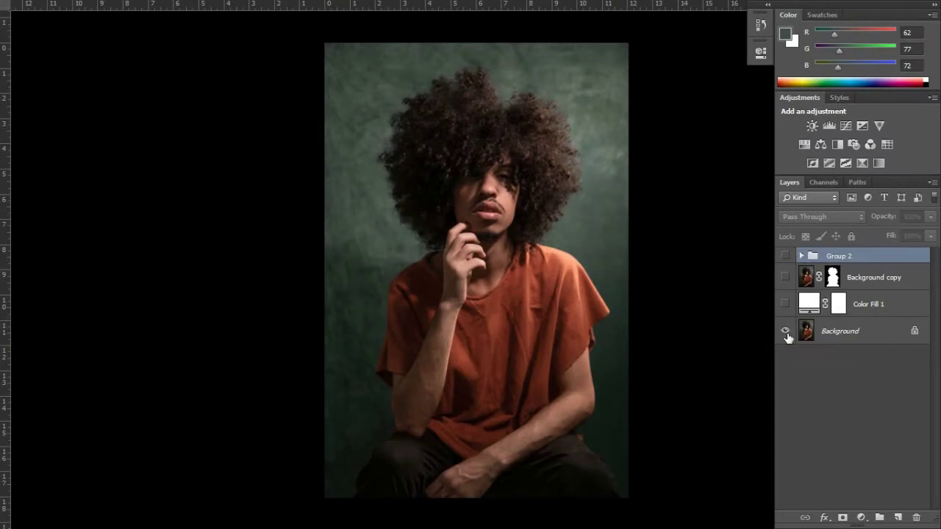
# Step: Hide Background and Color Fill 1, leaving only Group 2's cut-out visible on transparency
pyautogui.click(785, 331)
pyautogui.click(785, 255)
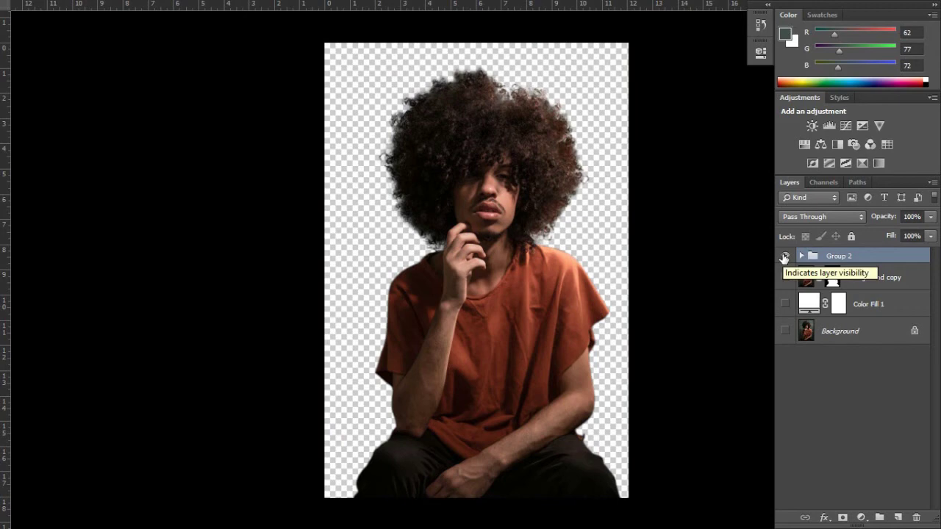
pyautogui.click(785, 305)
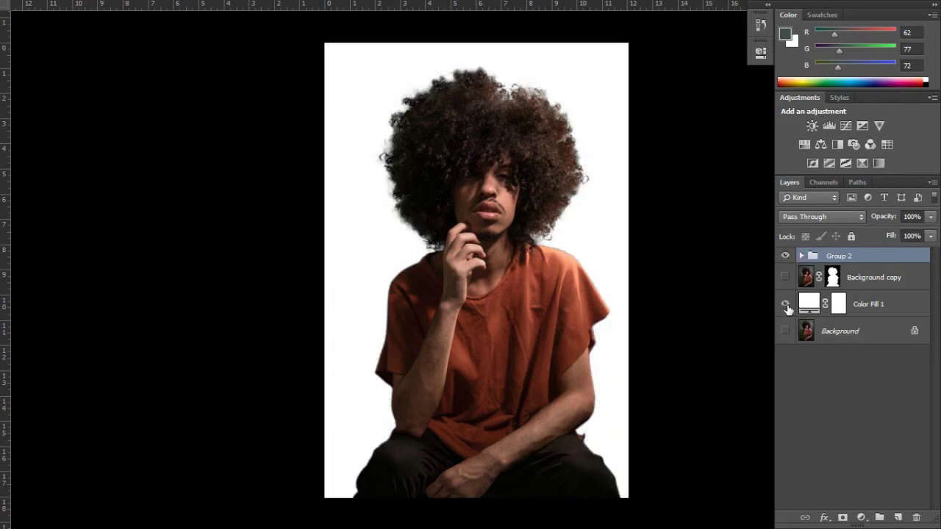
pyautogui.click(785, 255)
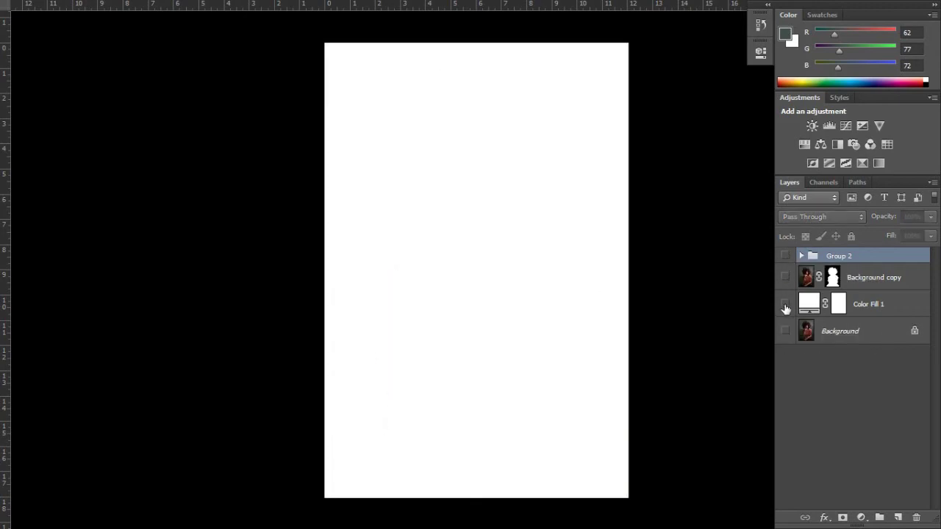
pyautogui.click(785, 303)
pyautogui.click(785, 331)
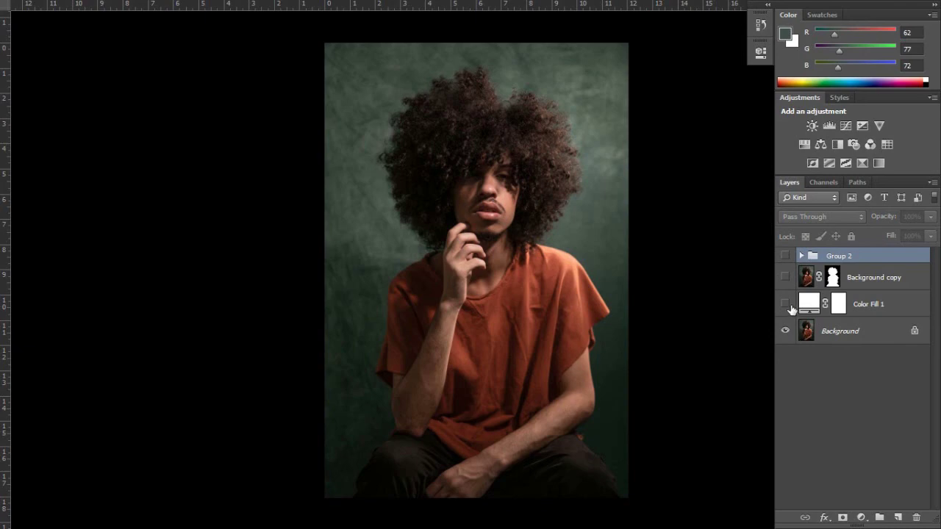
pyautogui.click(784, 330)
pyautogui.click(785, 255)
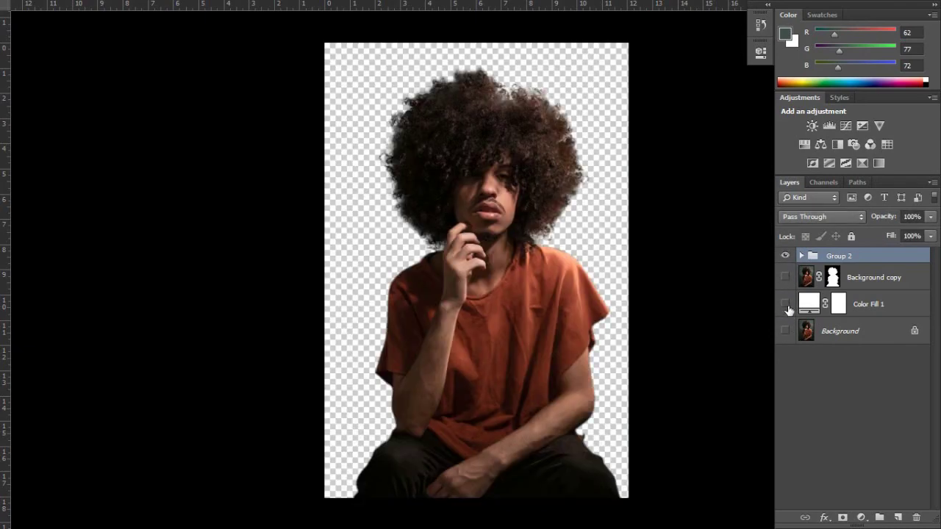
pyautogui.click(785, 304)
pyautogui.click(785, 304)
# Step: Hide the panels and zoom to view the transparent cut-out alone
pyautogui.press('Tab')
pyautogui.scroll(2, 594, 94)
pyautogui.scroll(2, 594, 94)
pyautogui.scroll(-2, 589, 103)
pyautogui.scroll(-2, 590, 117)
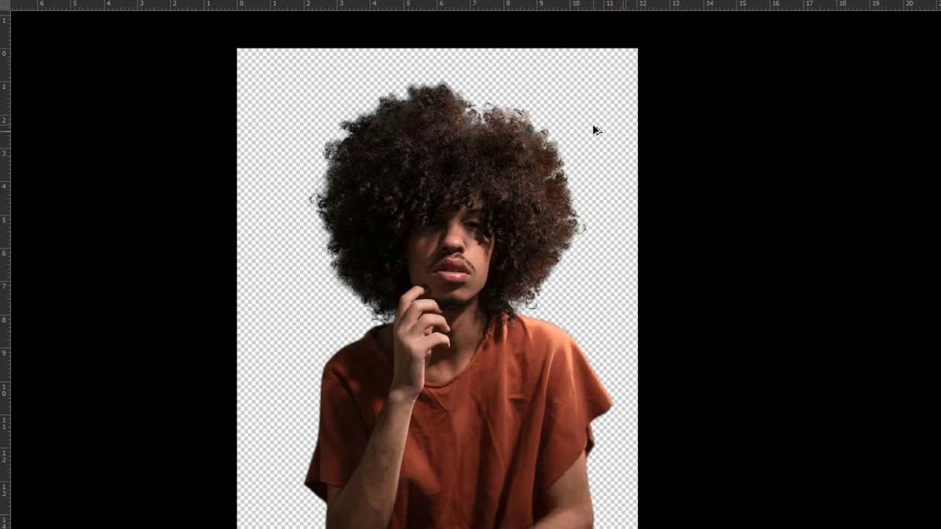
pyautogui.scroll(-2, 590, 125)
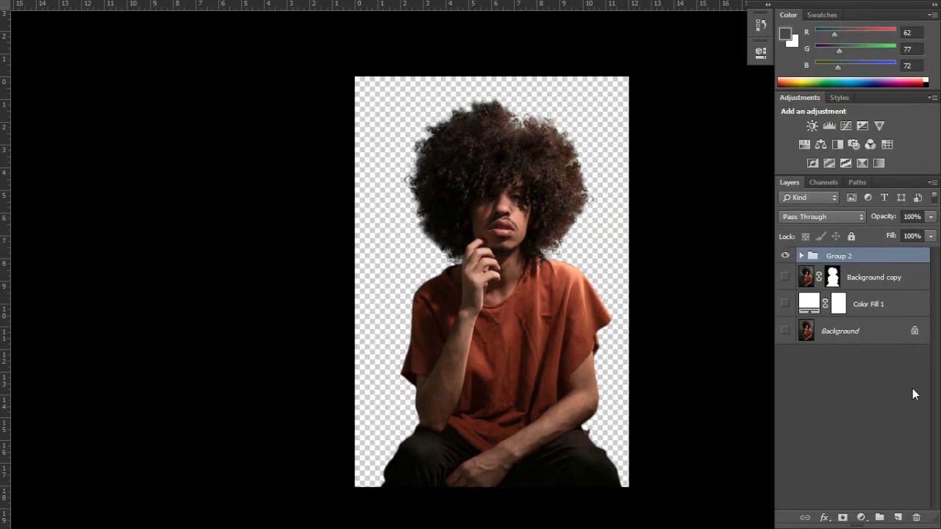